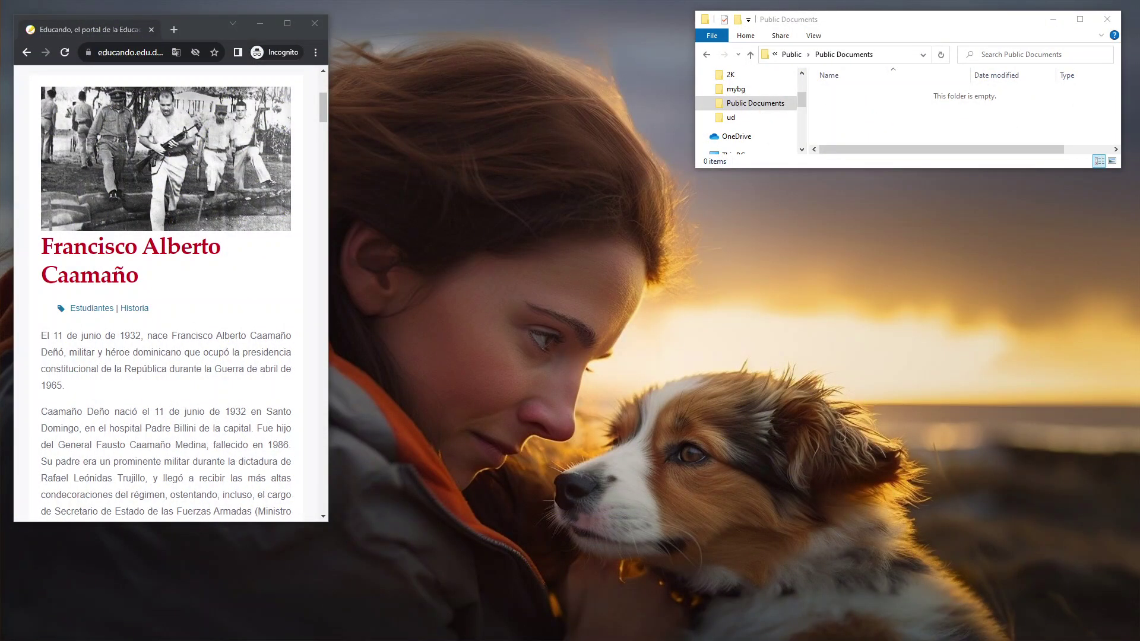
# Step: Copy the phrase "Francisco Alberto Caamaño Deñó, militar y héroe" from the first paragraph of the web article
pyautogui.click(263, 352)
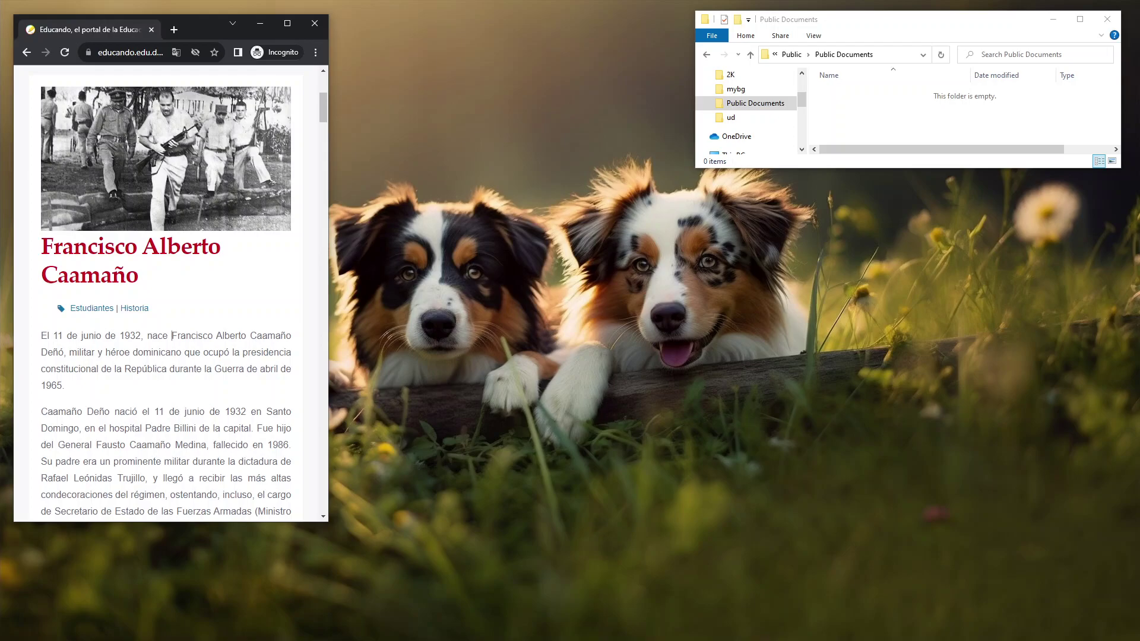
pyautogui.moveTo(171, 335); pyautogui.dragTo(129, 352)
pyautogui.hotkey('ctrl', 'c')
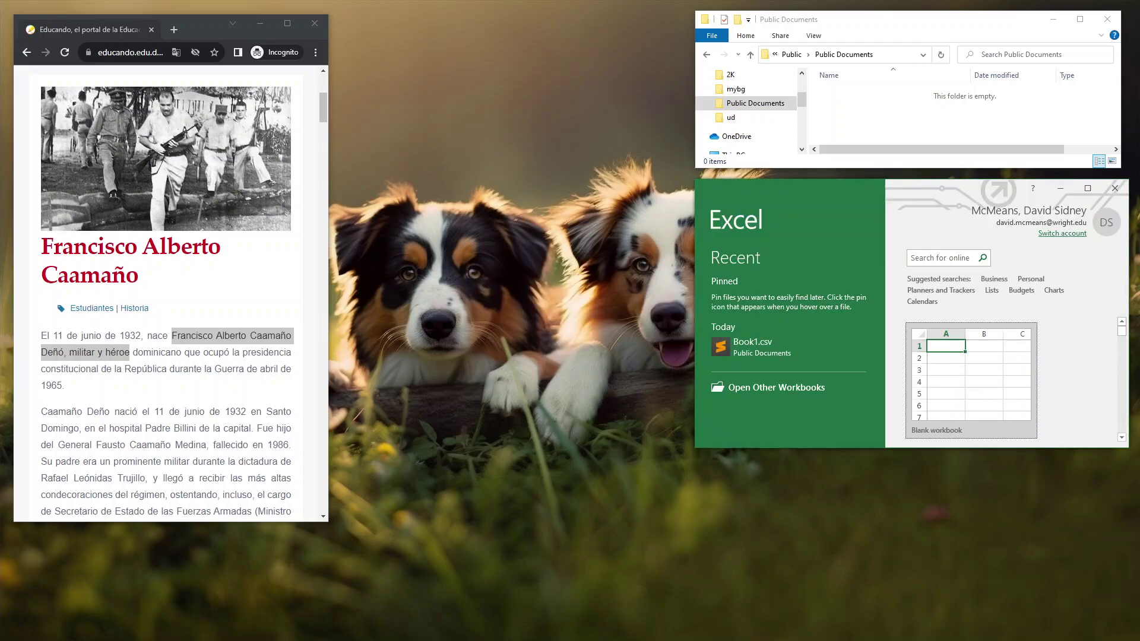
# Step: Create a blank workbook in Excel and paste the copied phrase into cell A1
pyautogui.press('Return')
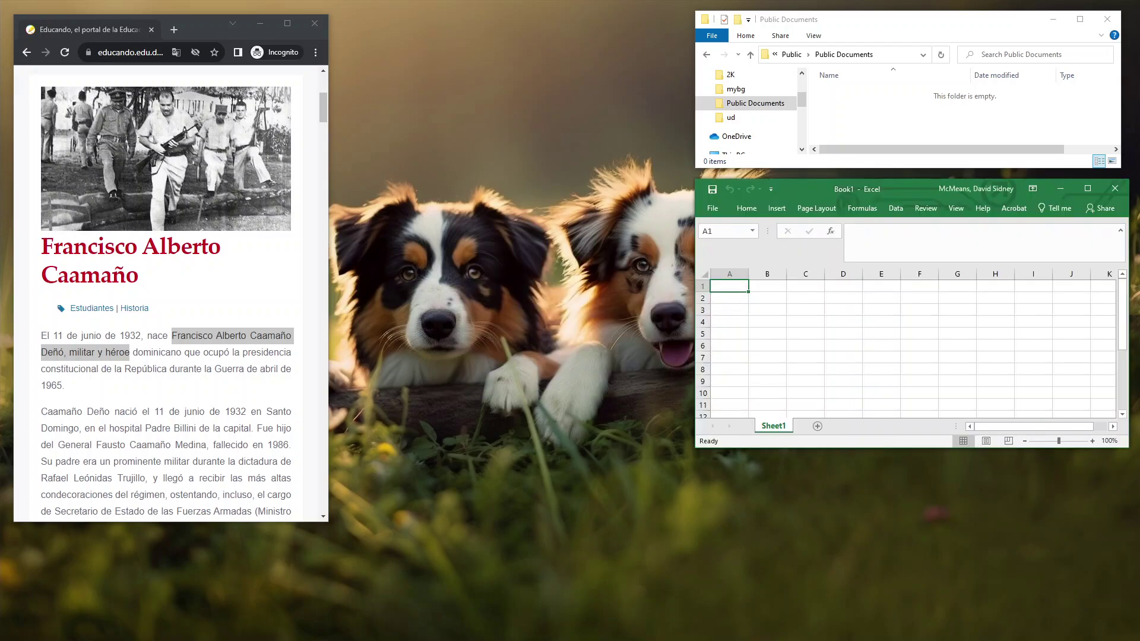
pyautogui.hotkey('ctrl', 'v')
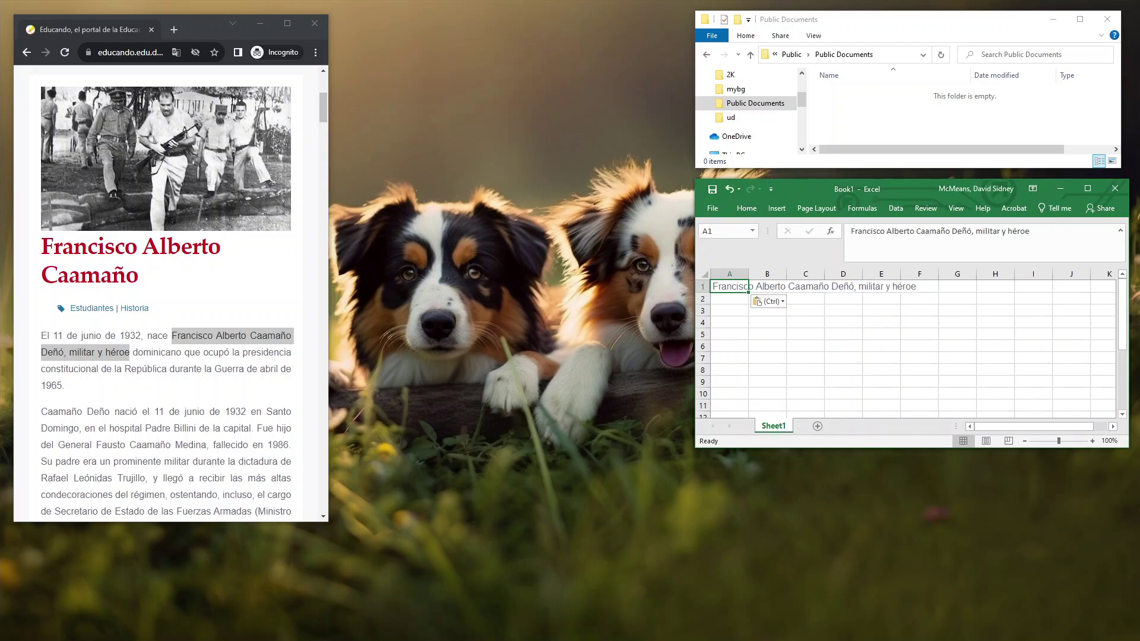
pyautogui.click(805, 287)
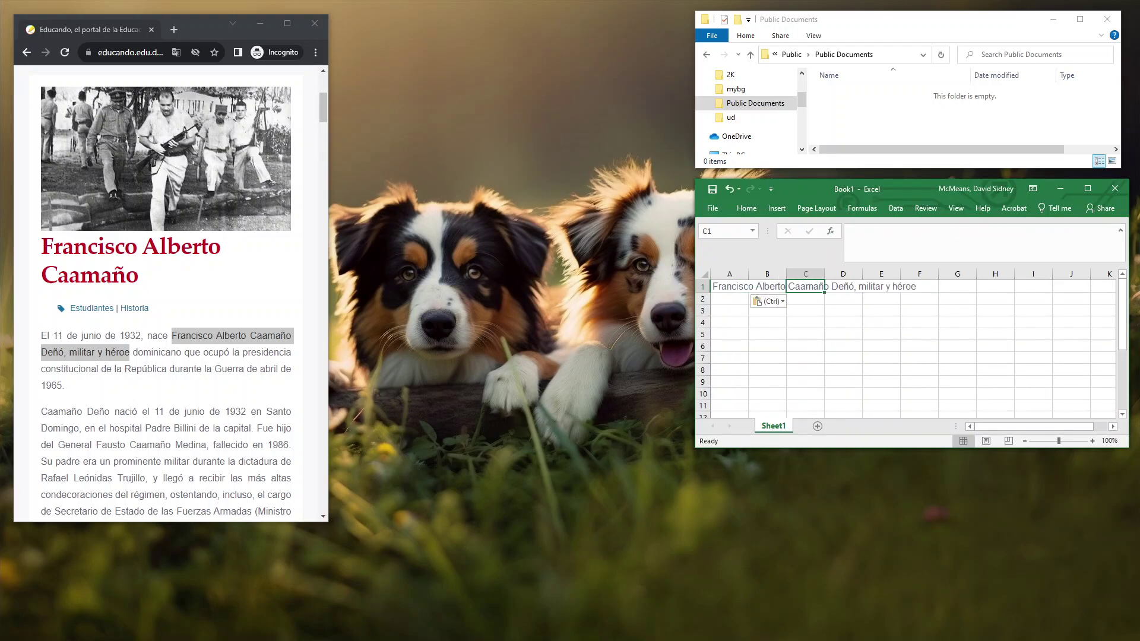
pyautogui.click(843, 311)
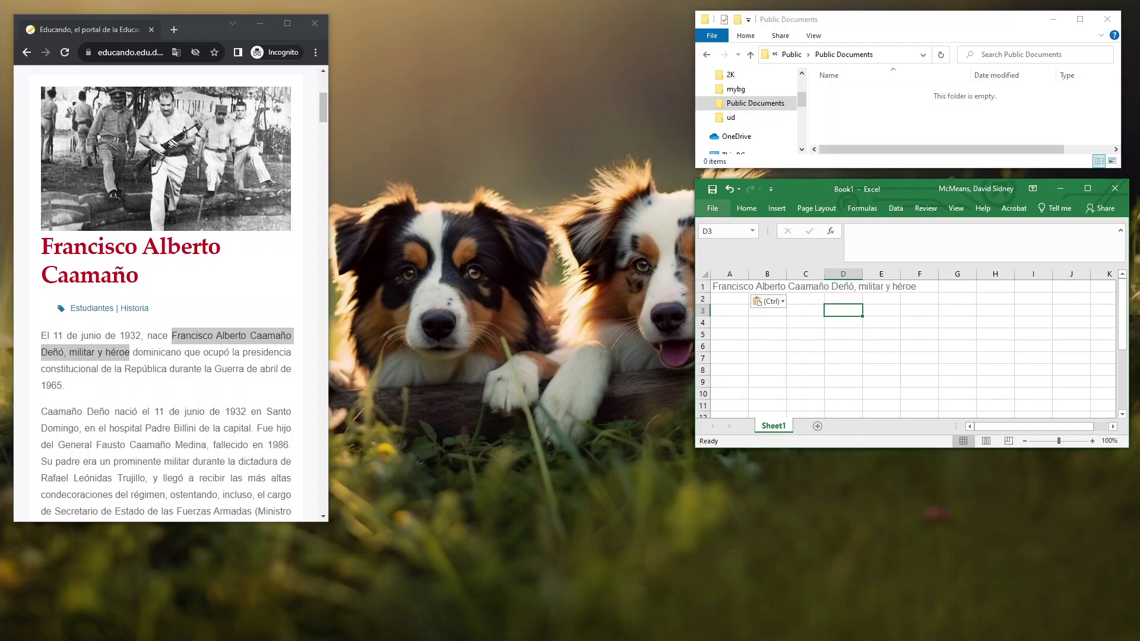
# Step: Save the workbook as Book1.xlsx in the Public Documents folder and close it
pyautogui.click(713, 207)
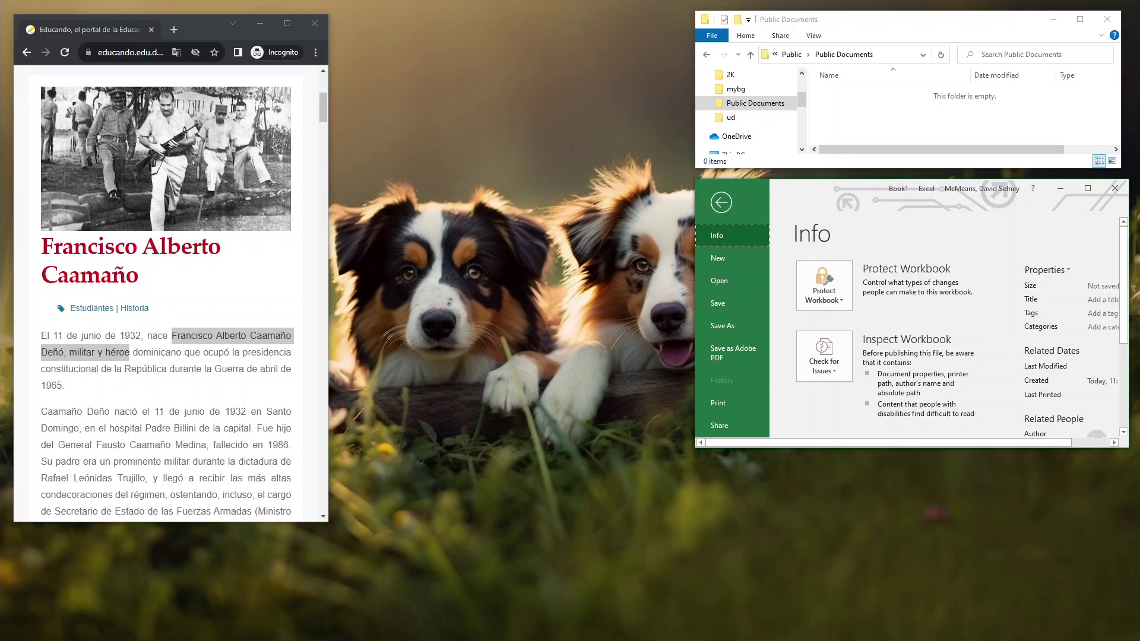
pyautogui.press('F12')
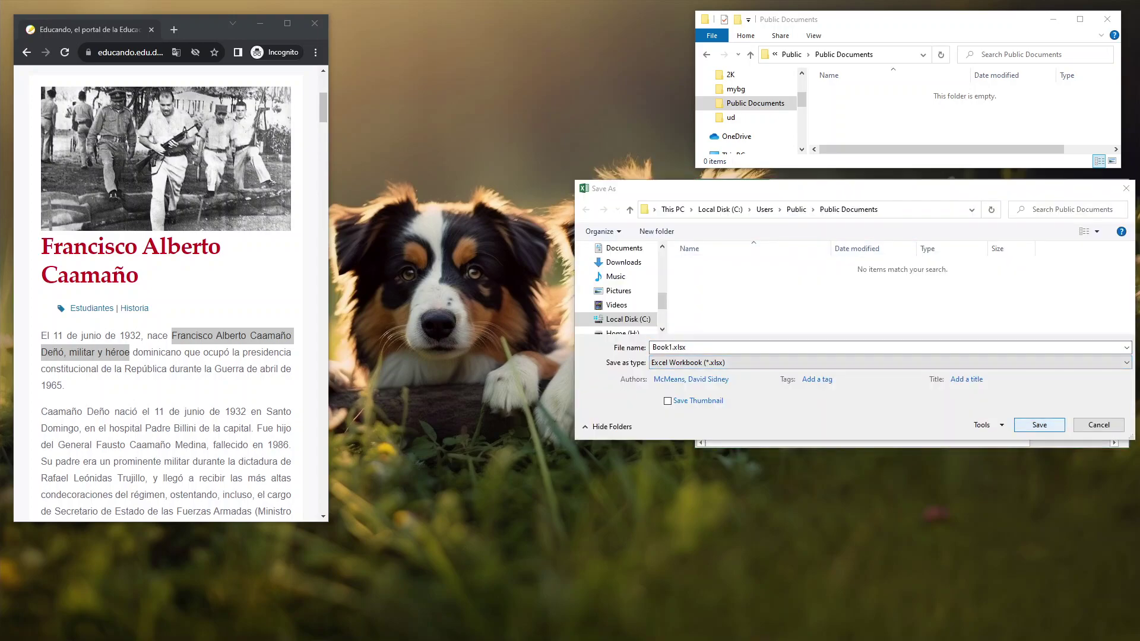
pyautogui.press('Return')
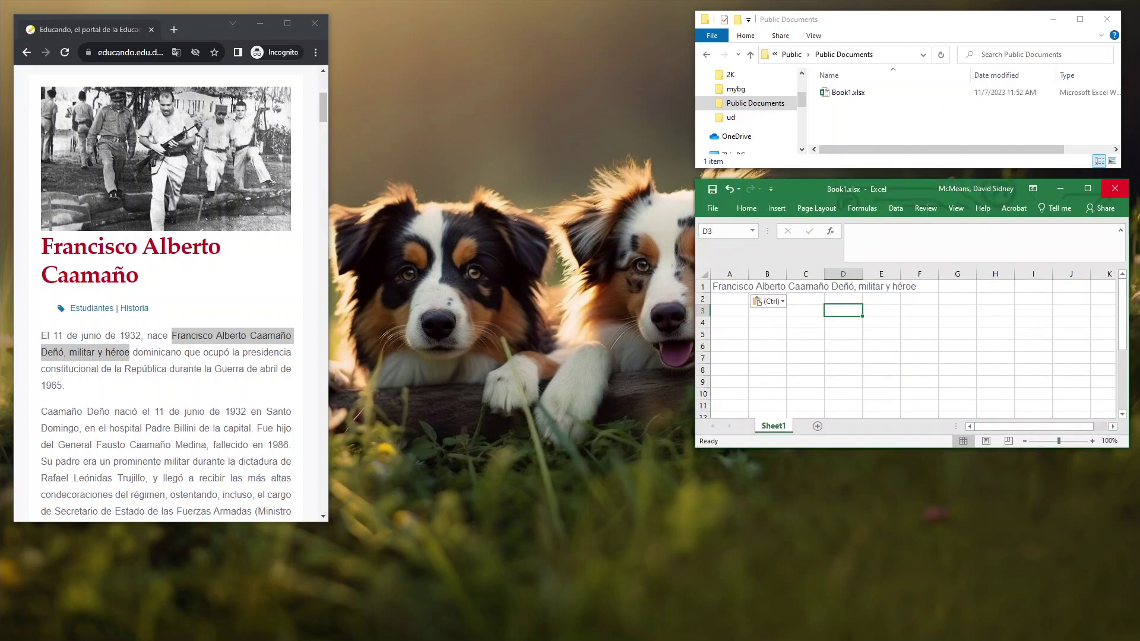
pyautogui.click(1114, 189)
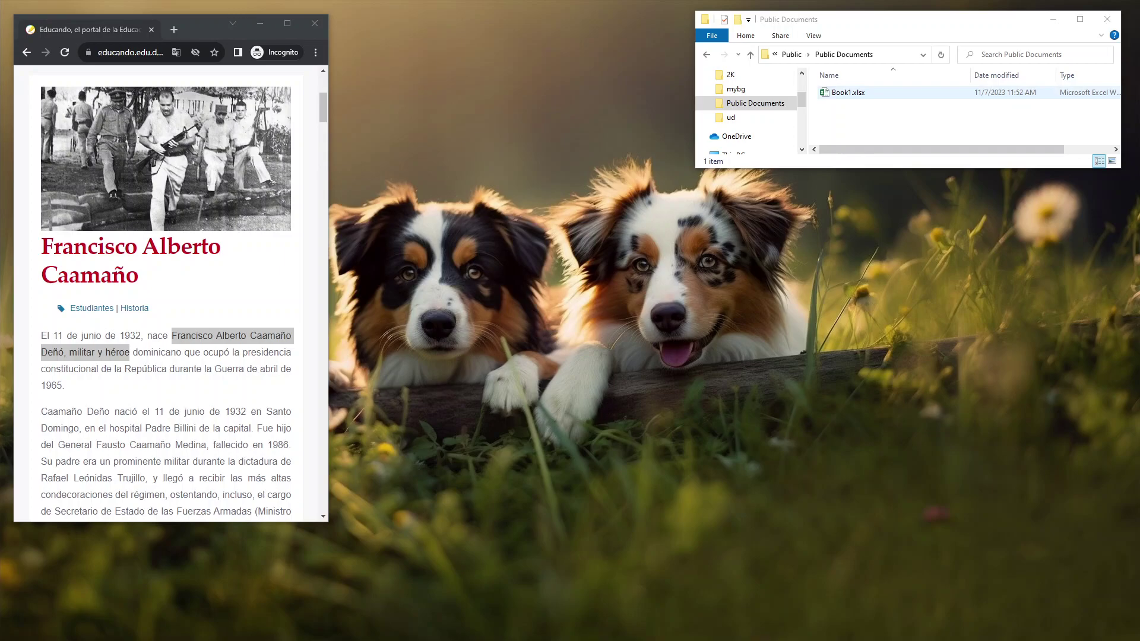
# Step: Reopen Book1.xlsx from the Public Documents folder and check the accented characters in row 1
pyautogui.doubleClick(848, 93)
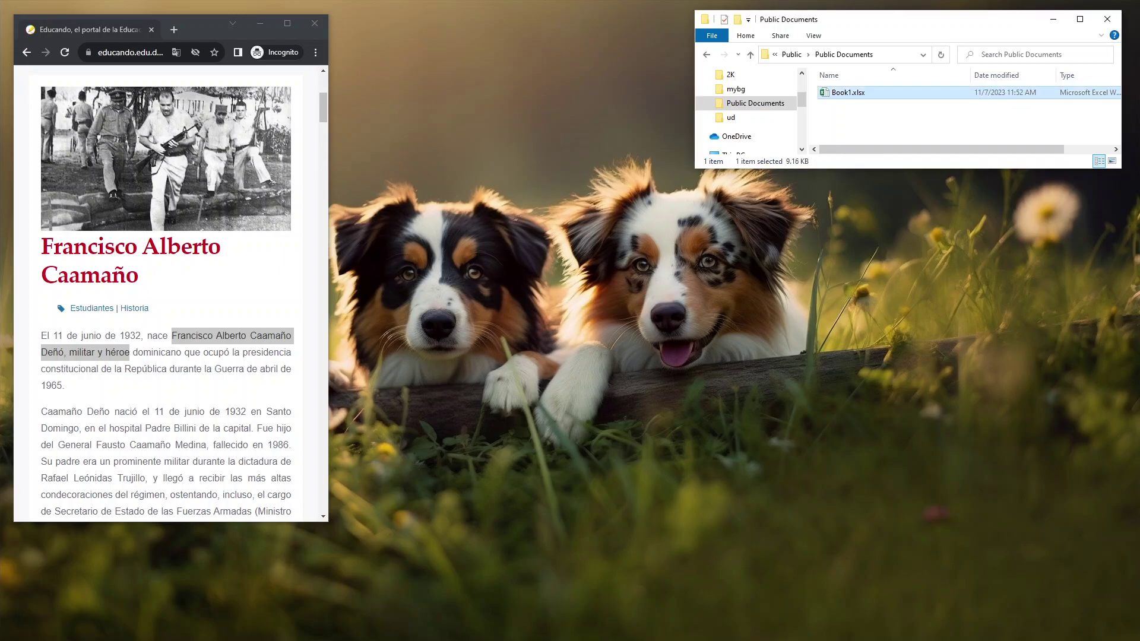
pyautogui.press('Return')
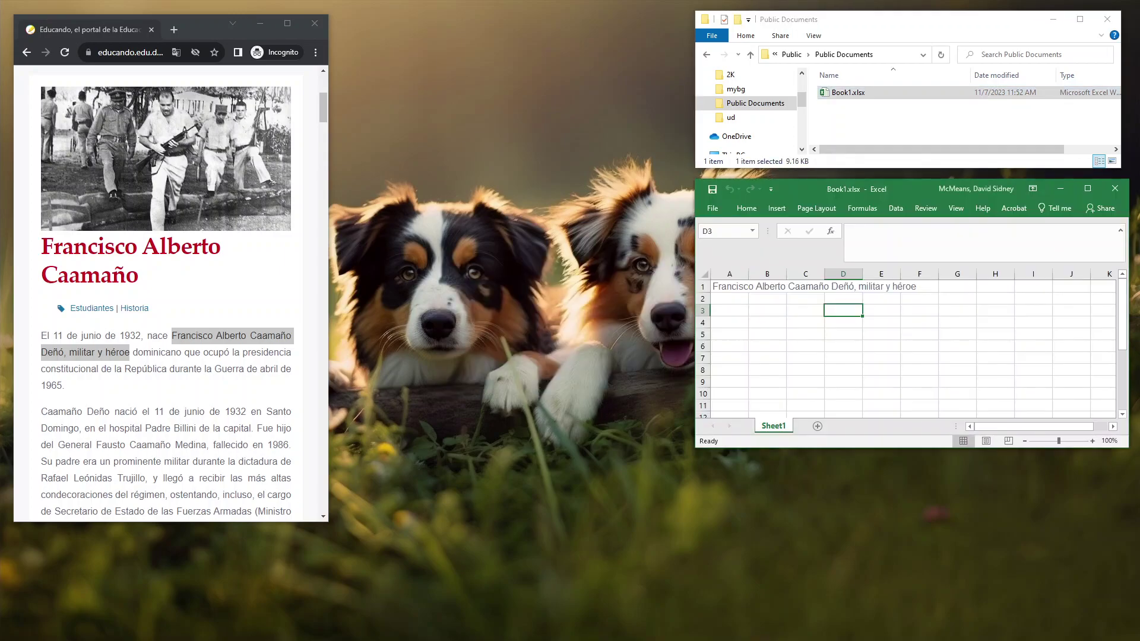
pyautogui.click(767, 287)
pyautogui.click(843, 287)
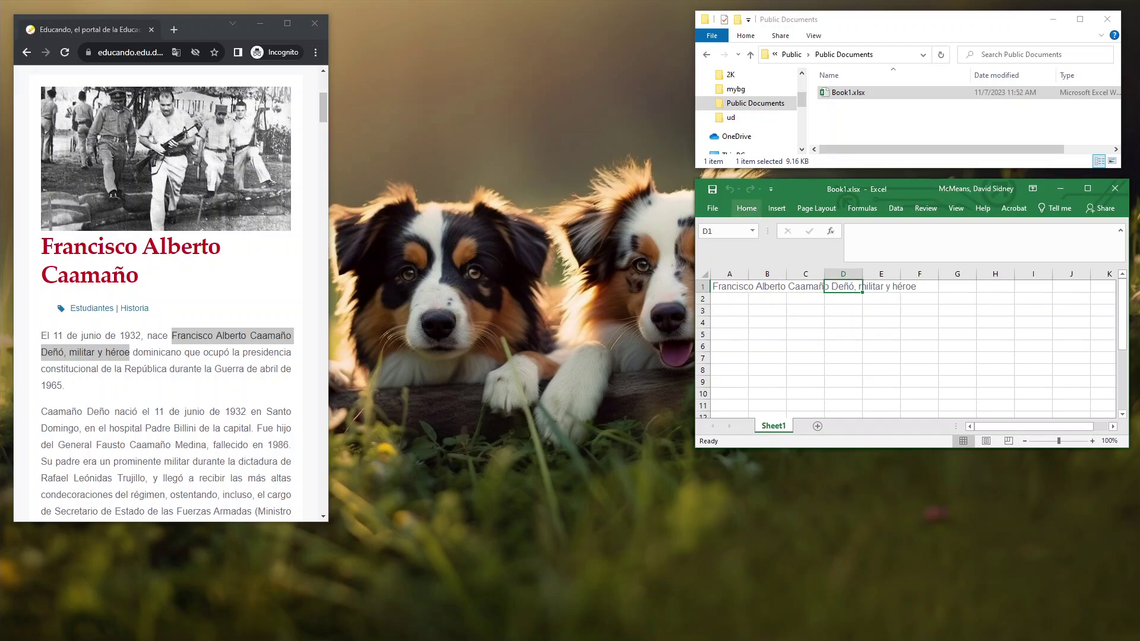
# Step: Start saving a copy of the workbook in Public Documents with the file type CSV (MS-DOS) (*.csv)
pyautogui.click(712, 208)
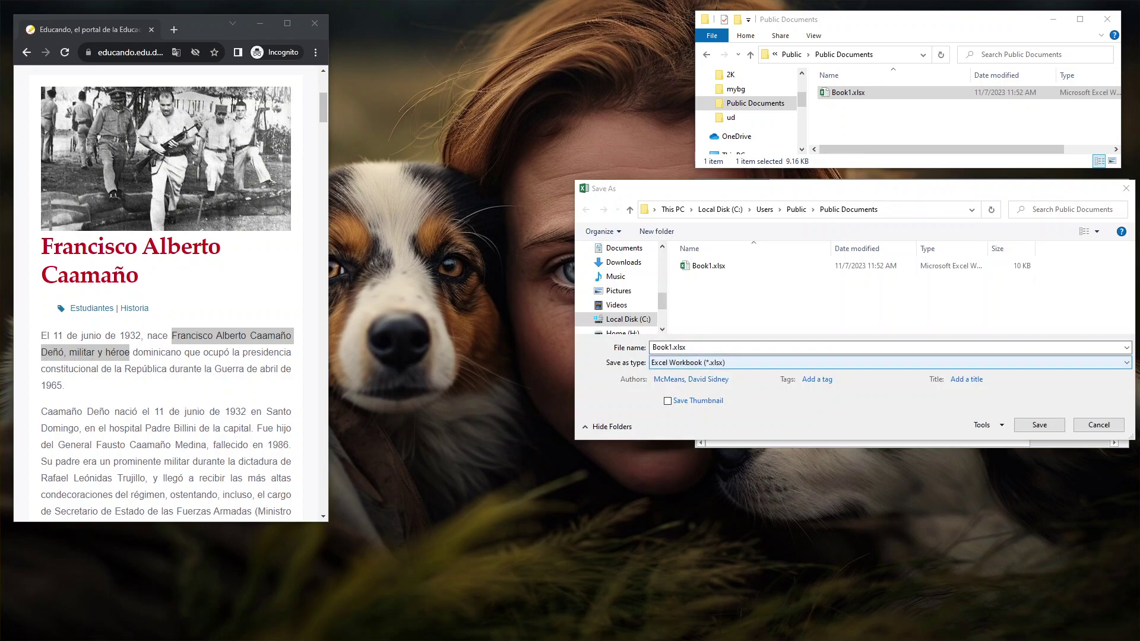
pyautogui.click(890, 363)
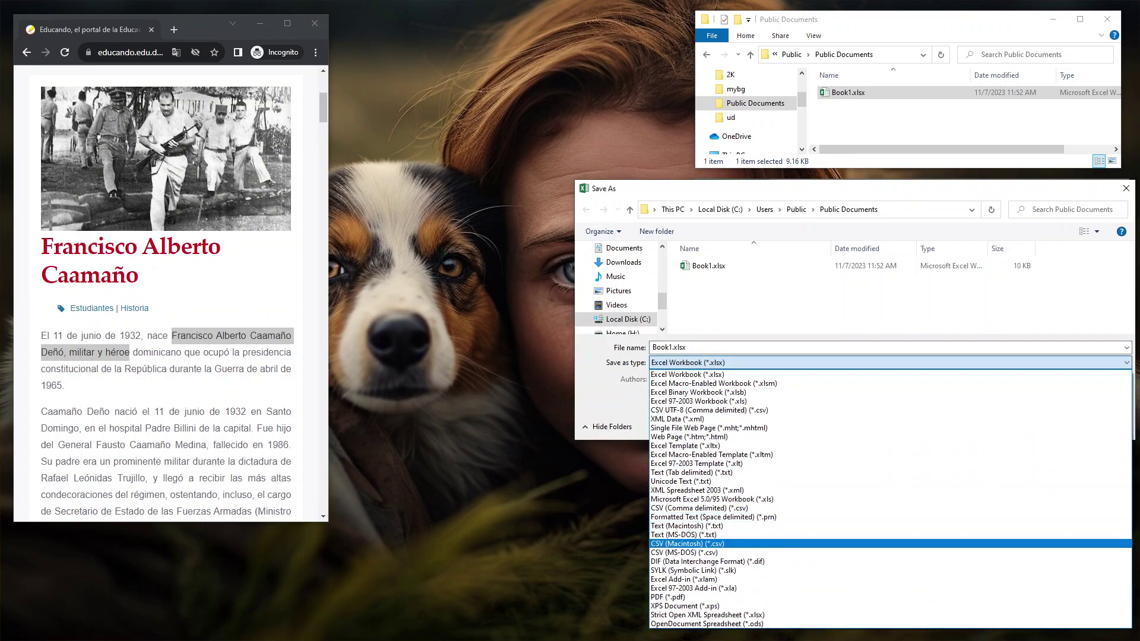
pyautogui.press('Return')
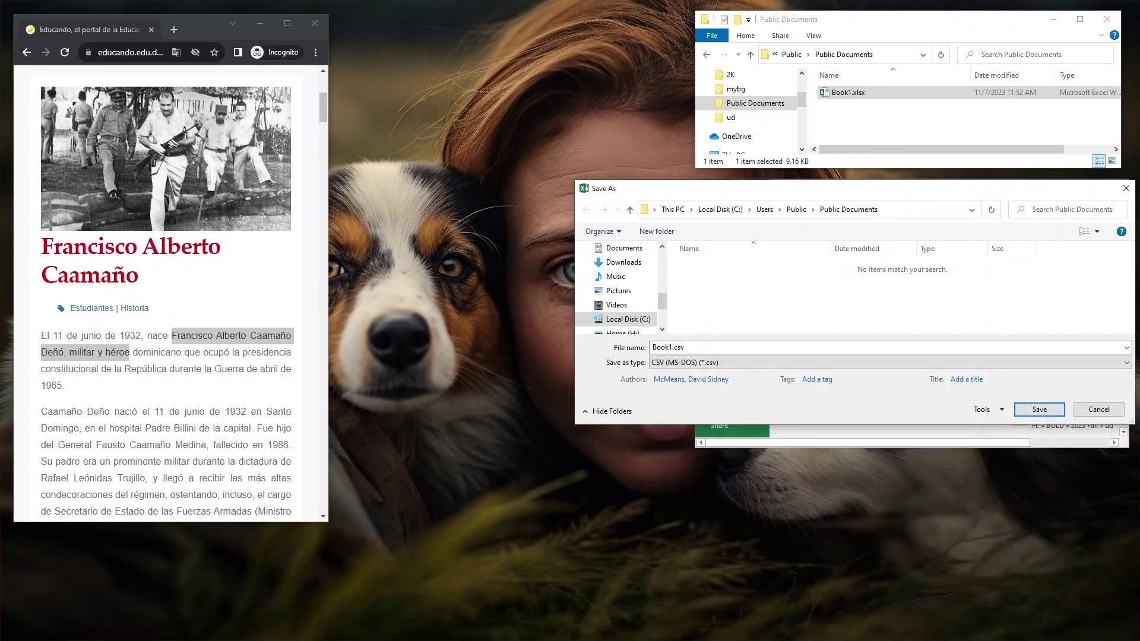
# Step: Save the copy as Book1.csv with the web options encoding set to Unicode (UTF-8), and close the workbook
pyautogui.click(987, 409)
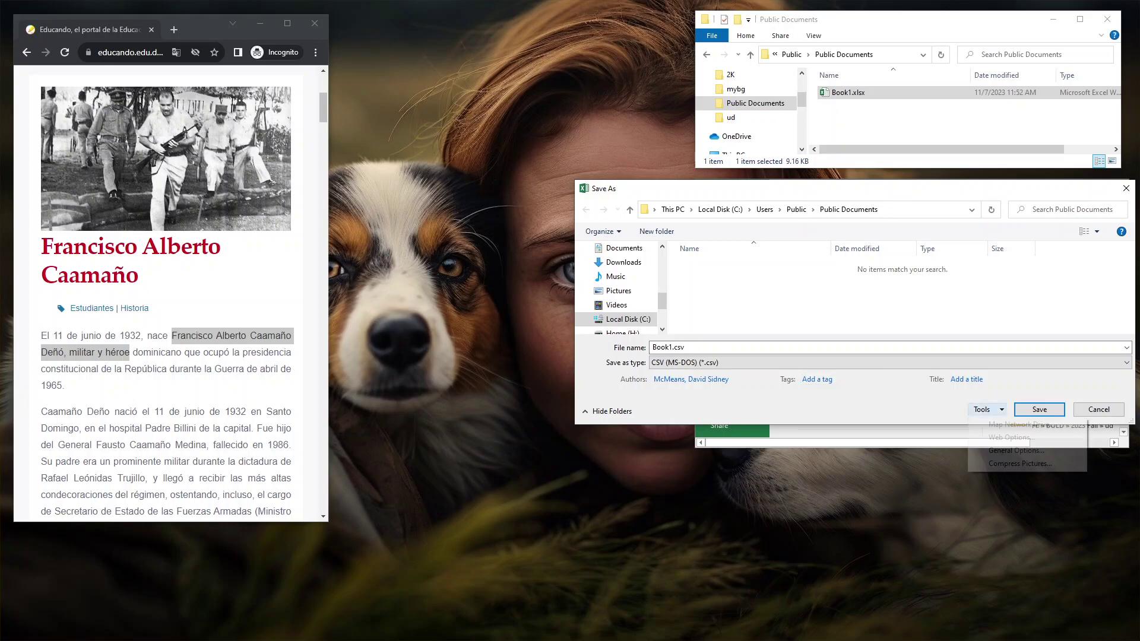
pyautogui.press('Return')
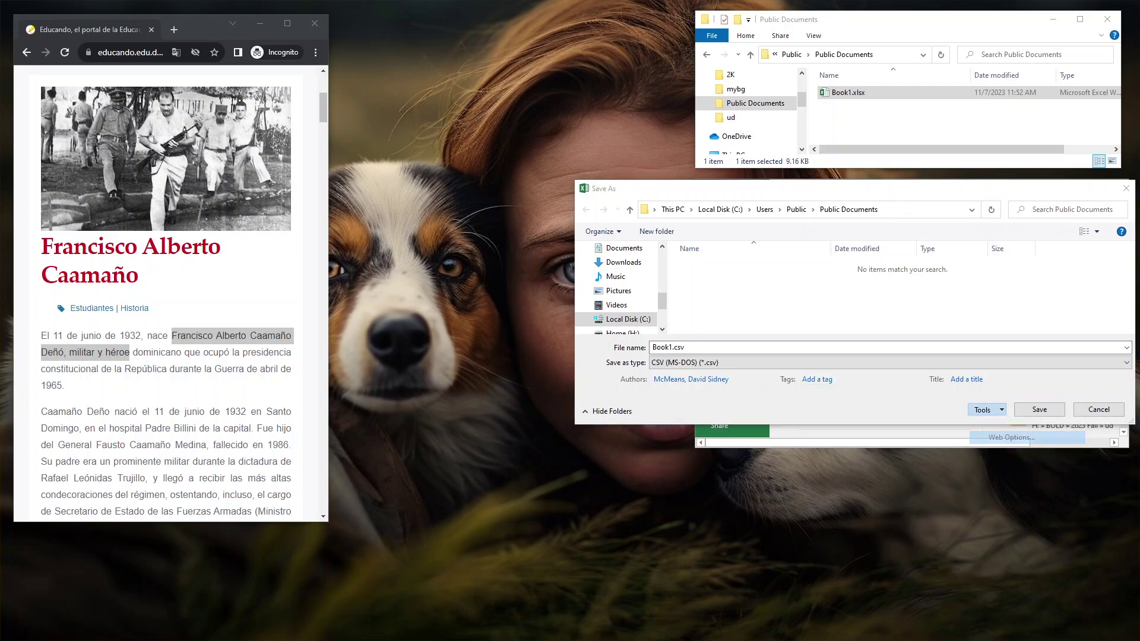
pyautogui.click(610, 246)
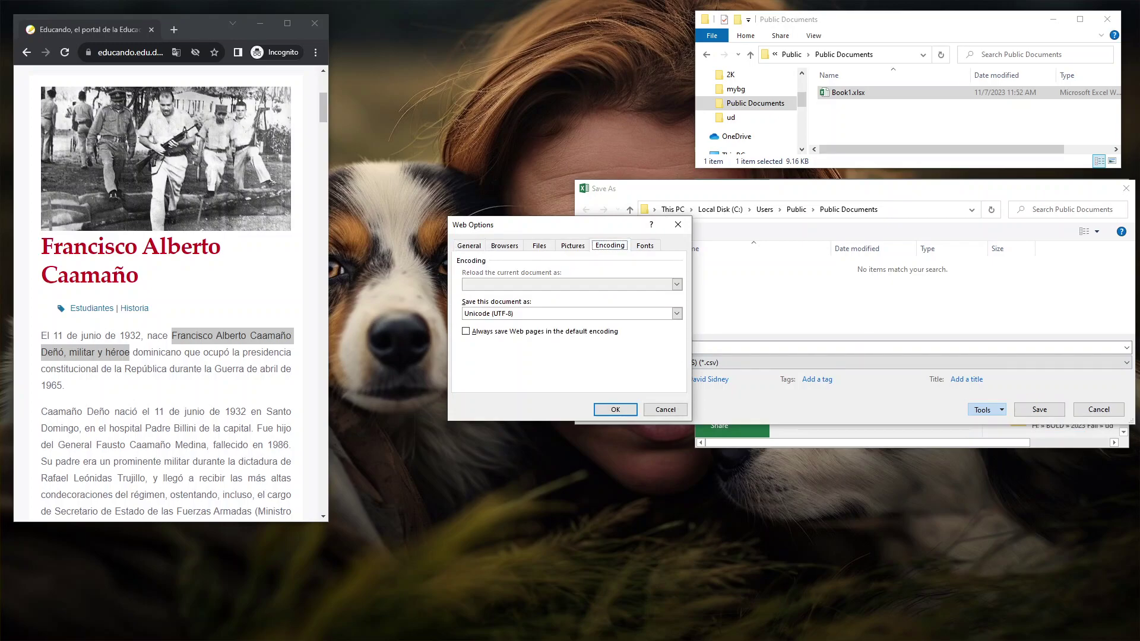
pyautogui.press('Tab')
pyautogui.hotkey('alt', 'Down')
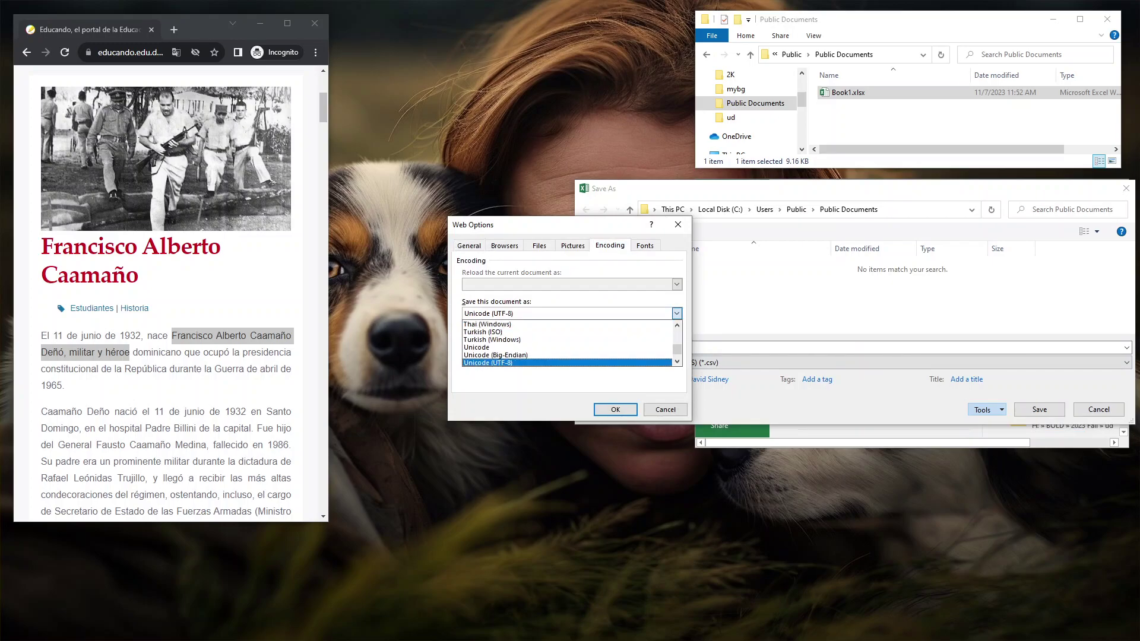
pyautogui.press('Return')
pyautogui.click(677, 314)
pyautogui.moveTo(677, 350); pyautogui.dragTo(677, 351)
pyautogui.scroll(10, 569, 343)
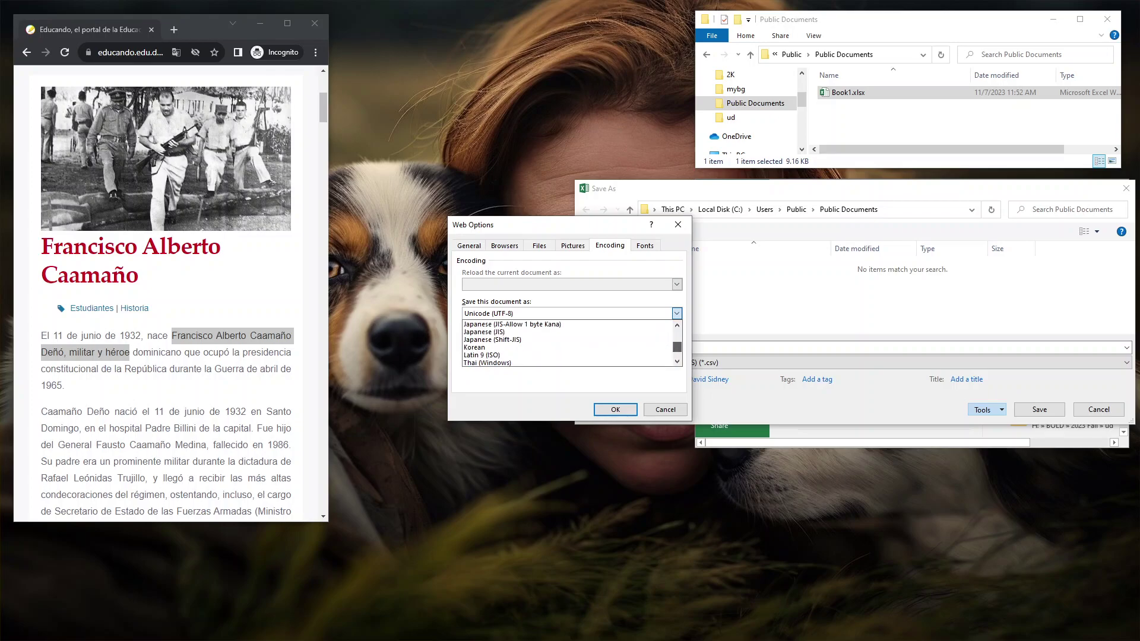
pyautogui.scroll(-10, 569, 343)
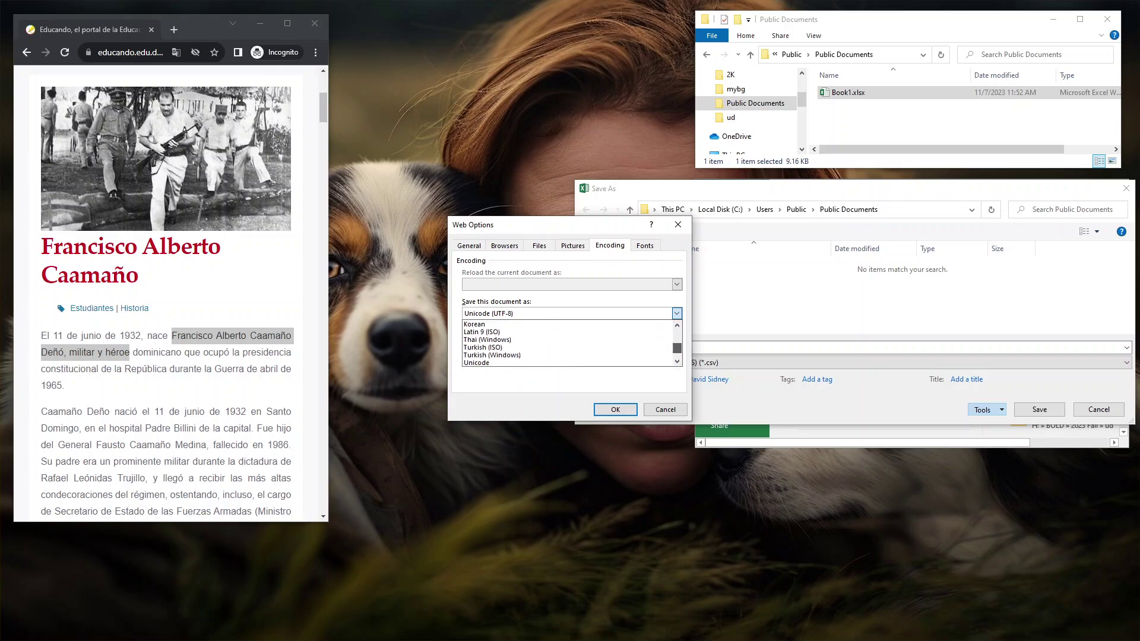
pyautogui.press('Return')
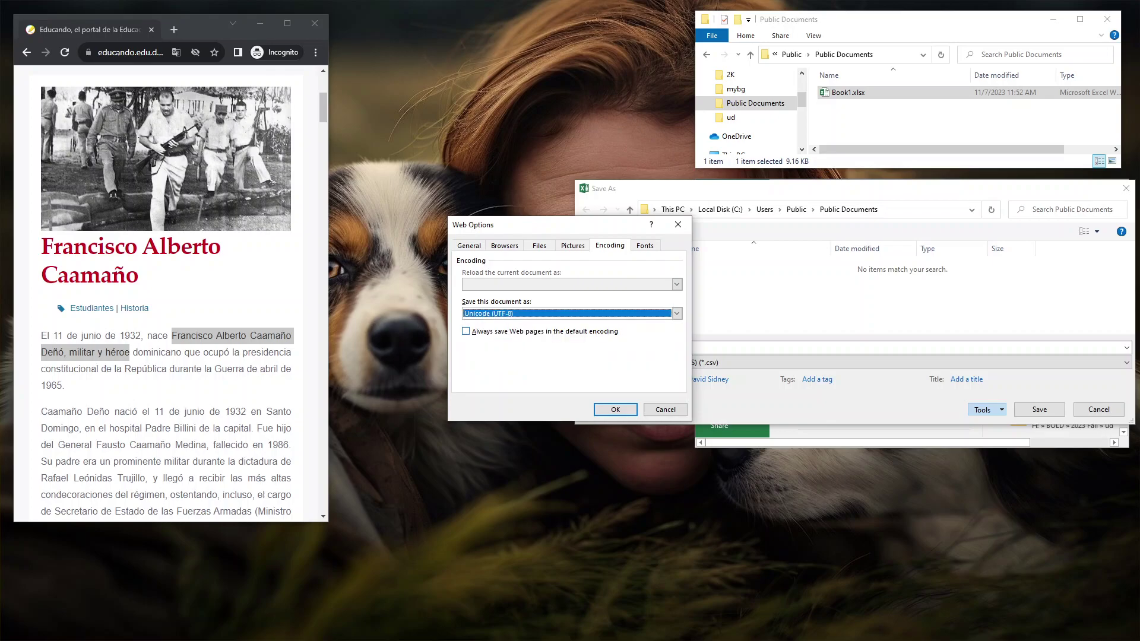
pyautogui.click(615, 410)
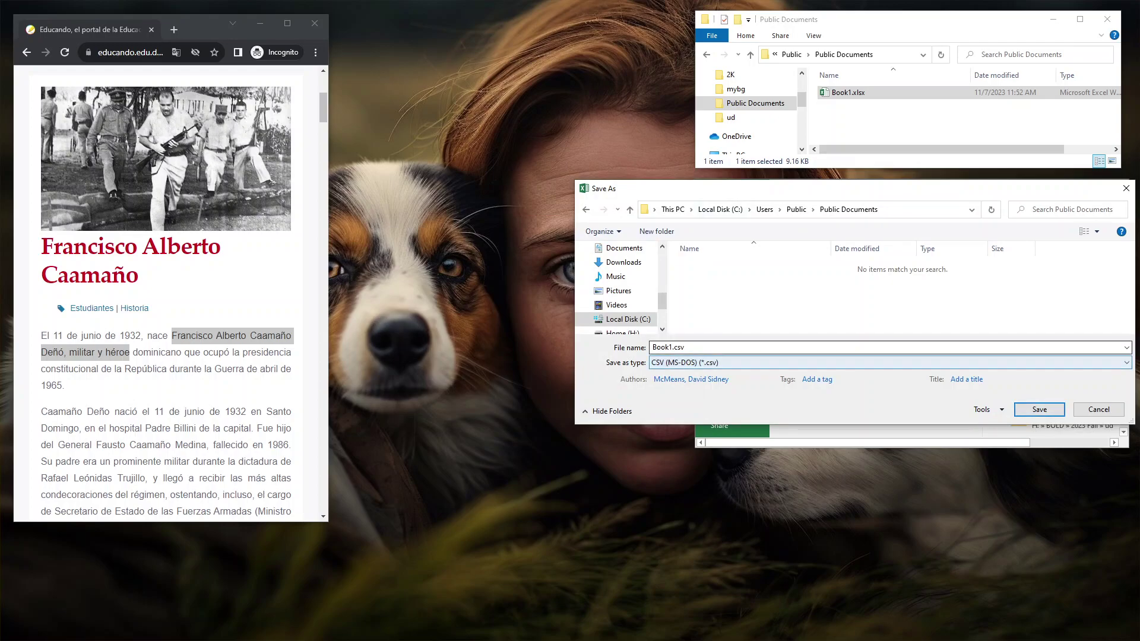
pyautogui.press('Return')
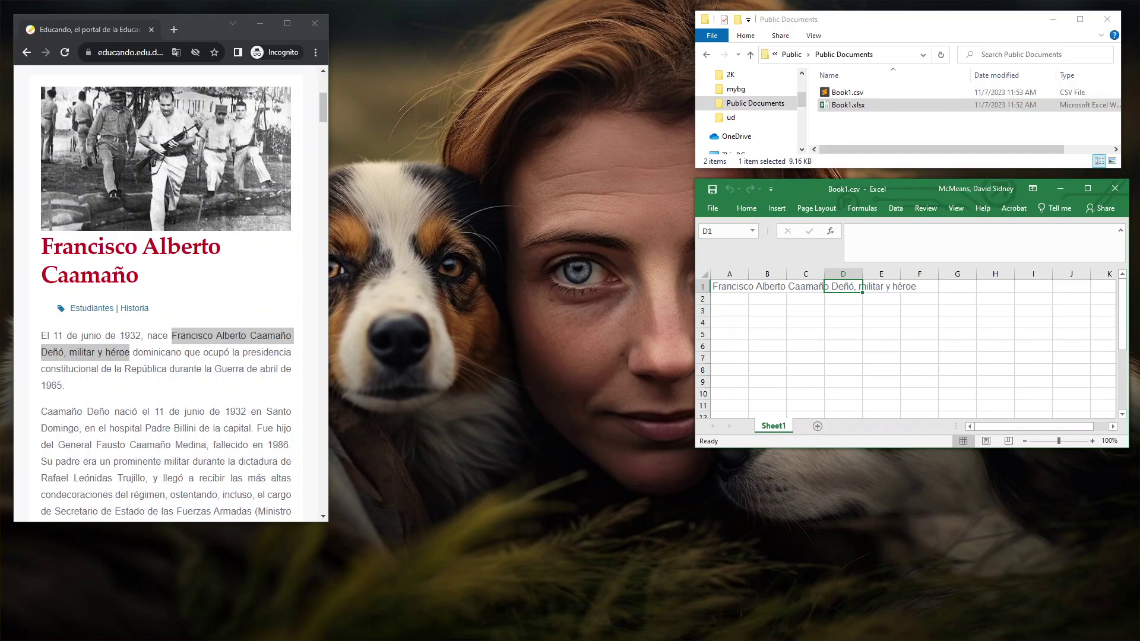
pyautogui.click(1115, 189)
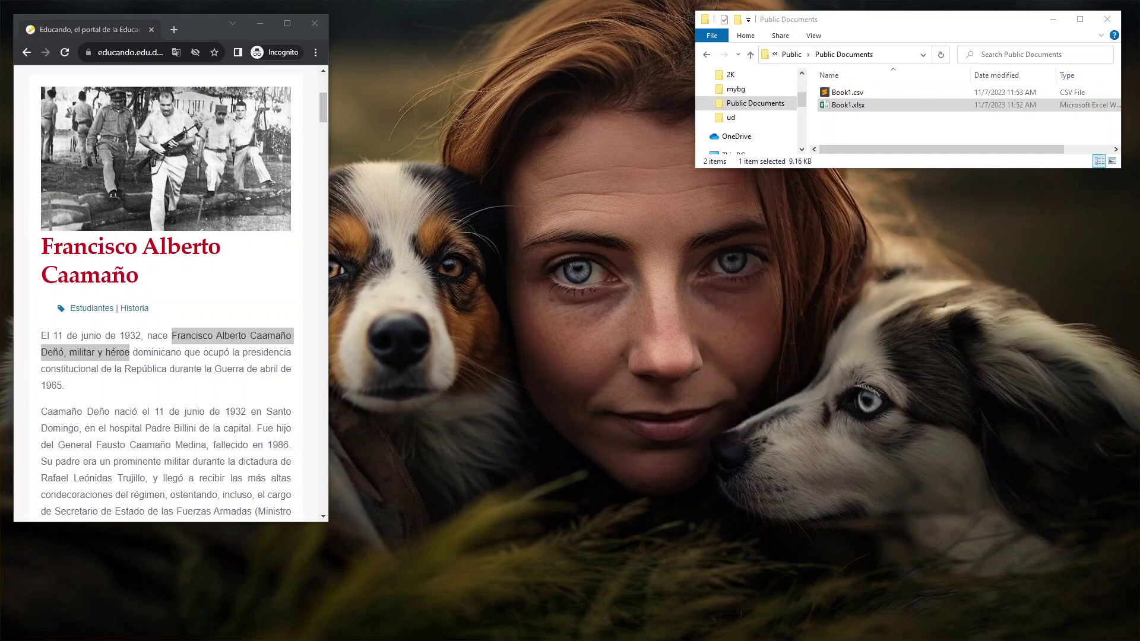
# Step: Open Book1.csv with Excel, check how the accented characters in row 1 are rendered, and close it
pyautogui.rightClick(850, 93)
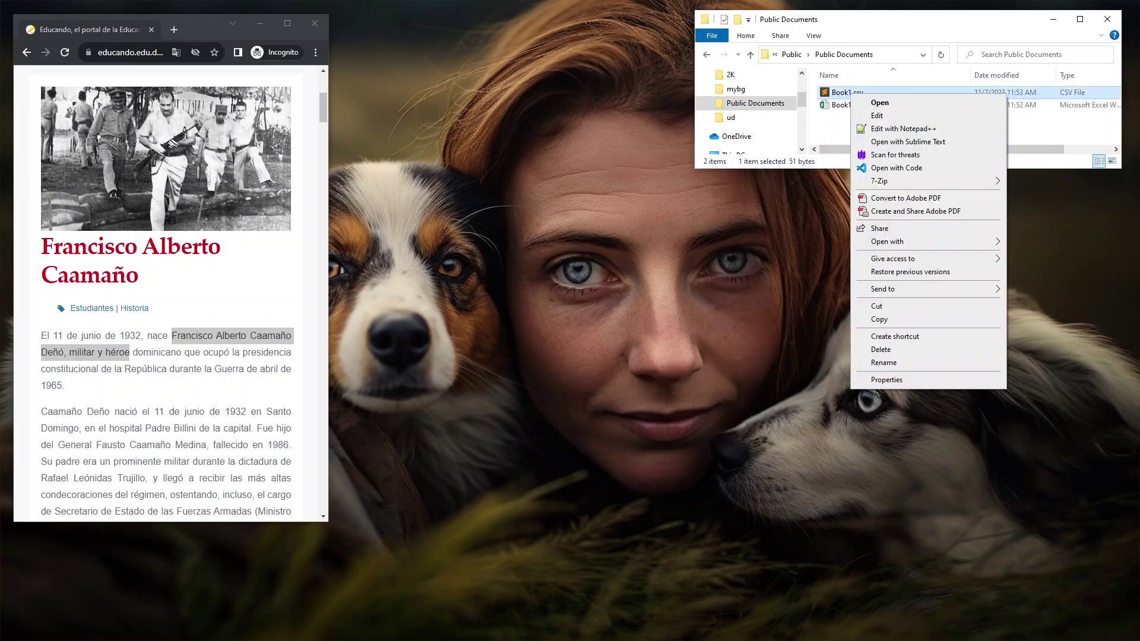
pyautogui.moveTo(887, 241)
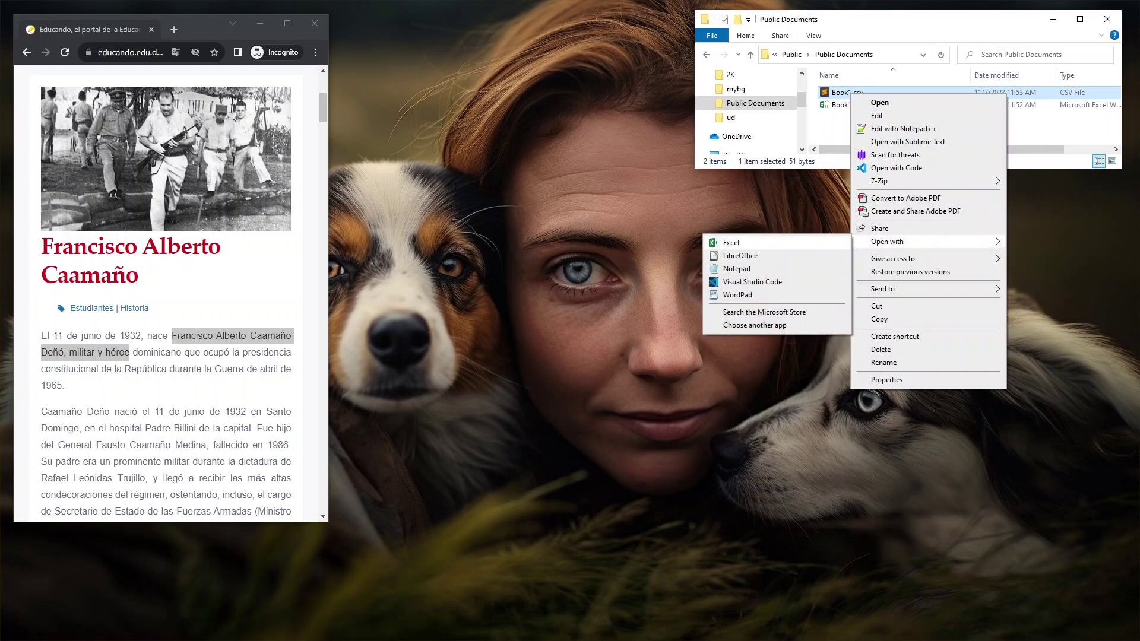
pyautogui.click(732, 242)
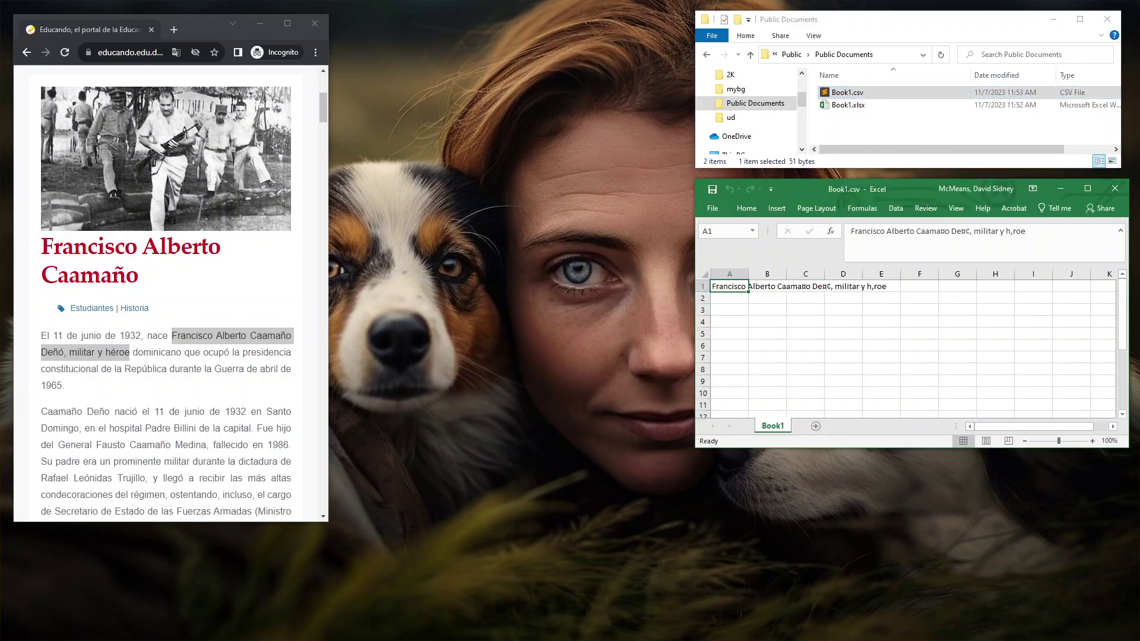
pyautogui.click(803, 287)
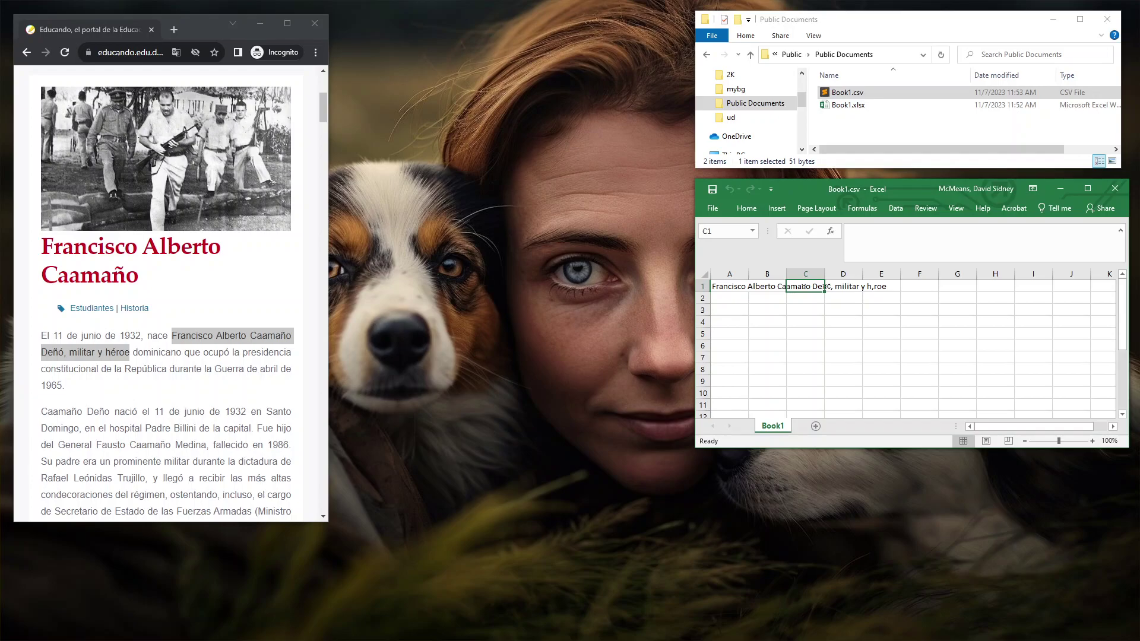
pyautogui.press('Right')
pyautogui.press('Left')
pyautogui.click(1115, 188)
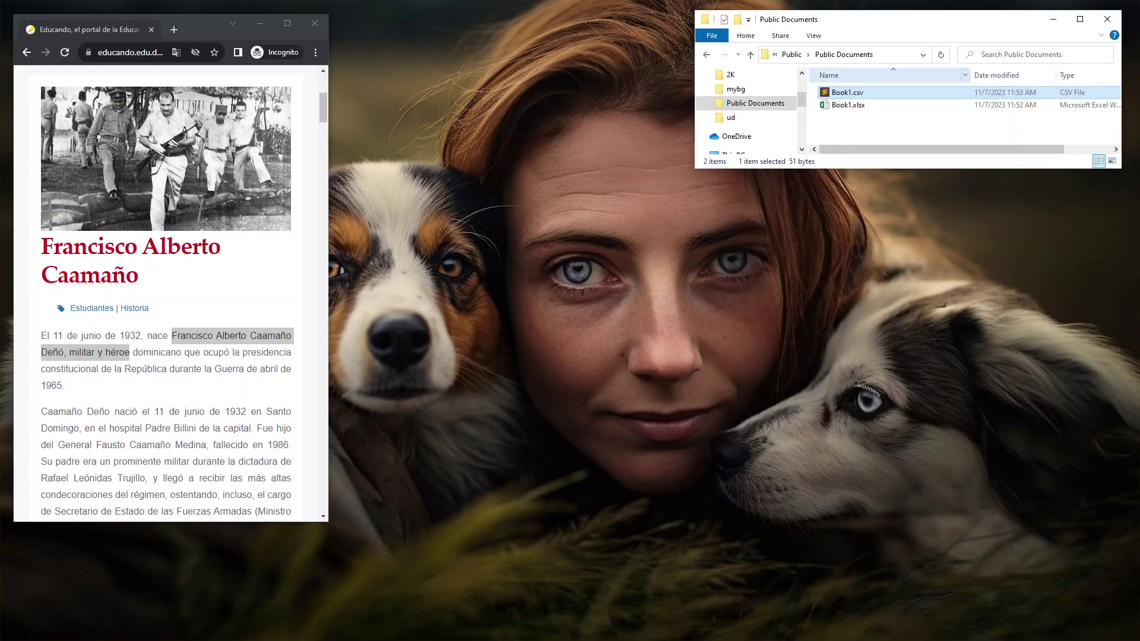
# Step: Open Book1.csv in Sublime Text and examine the characters standing in for the accented letters in line 1
pyautogui.press('Return')
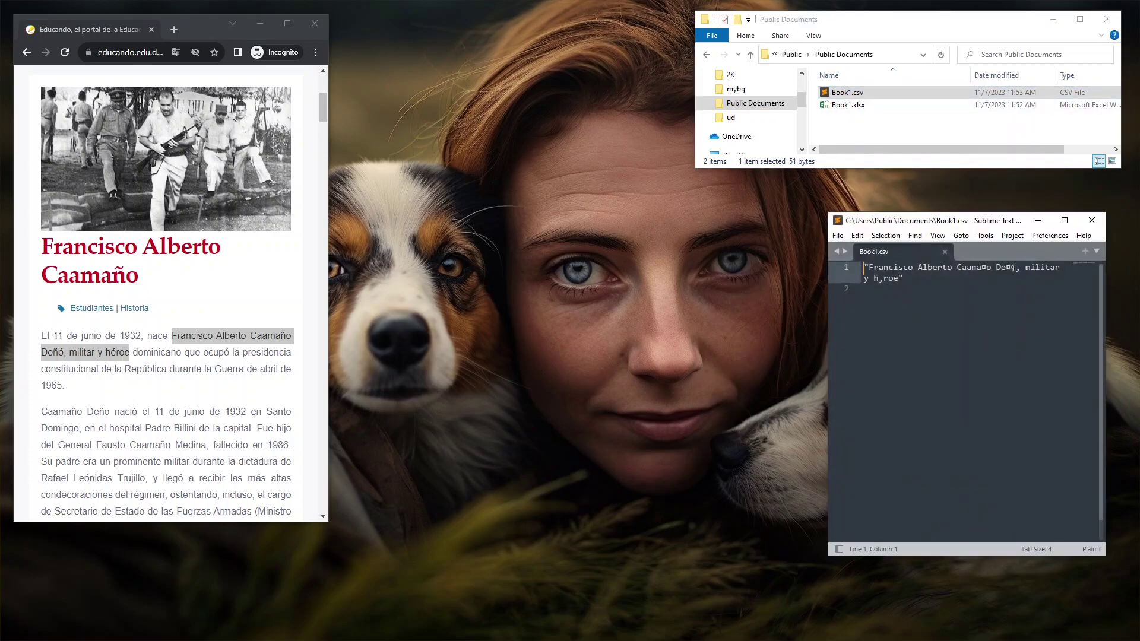
pyautogui.moveTo(977, 268); pyautogui.dragTo(997, 267)
pyautogui.click(905, 278)
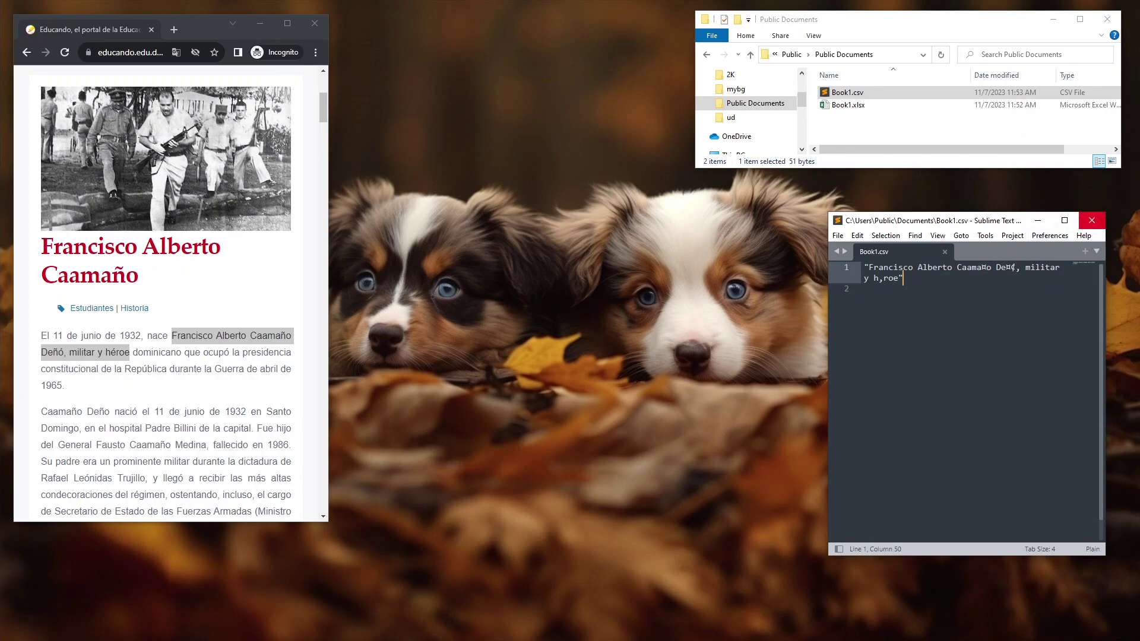
pyautogui.moveTo(971, 267); pyautogui.dragTo(995, 267)
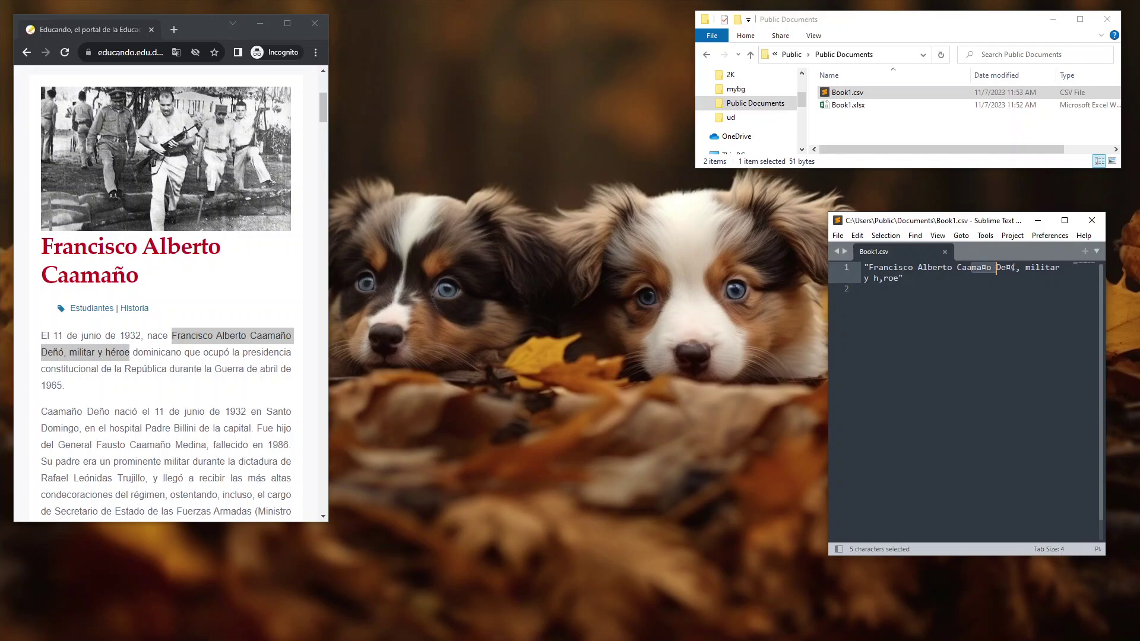
pyautogui.click(1005, 268)
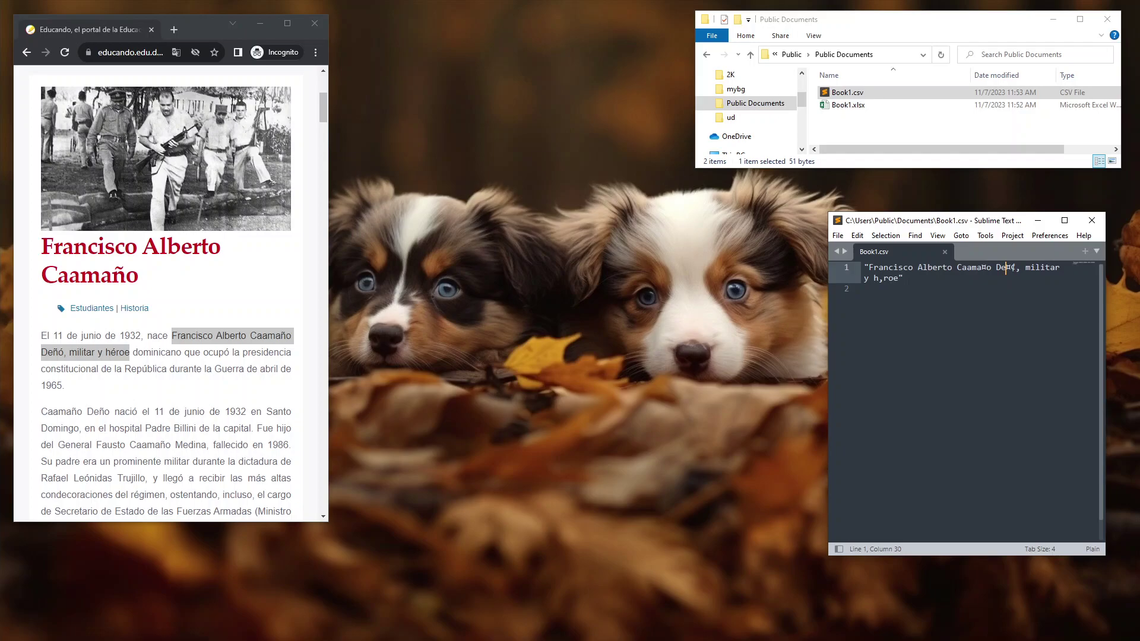
# Step: Examine the garbled characters in the surnames on line 1 of Book1.csv, and close Sublime Text
pyautogui.moveTo(972, 268); pyautogui.dragTo(1001, 268)
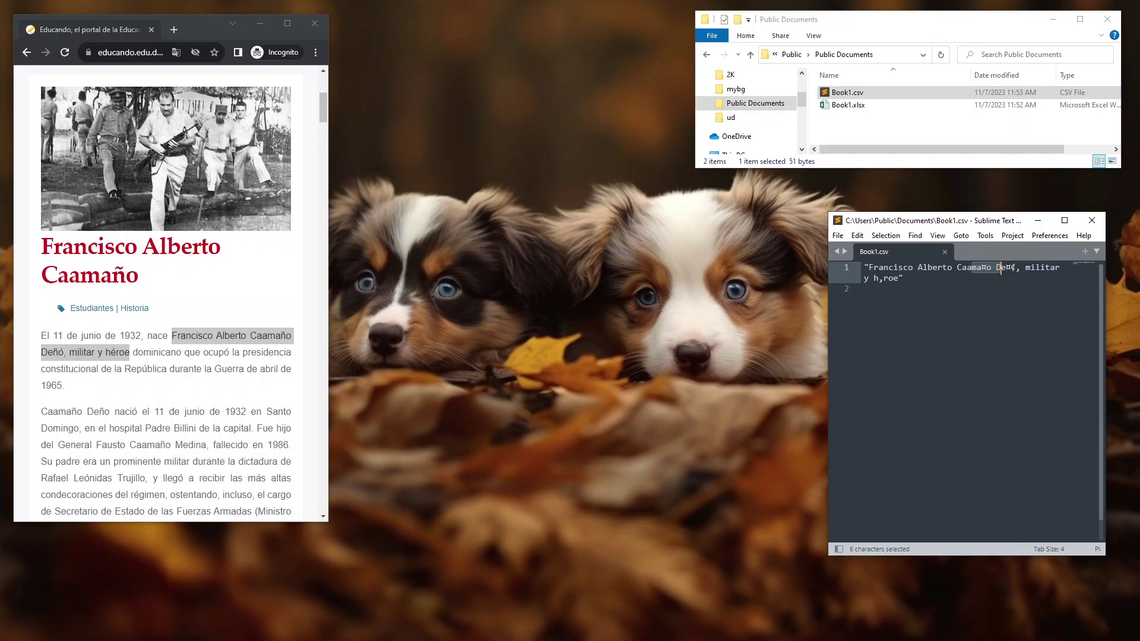
pyautogui.click(1015, 268)
pyautogui.click(982, 268)
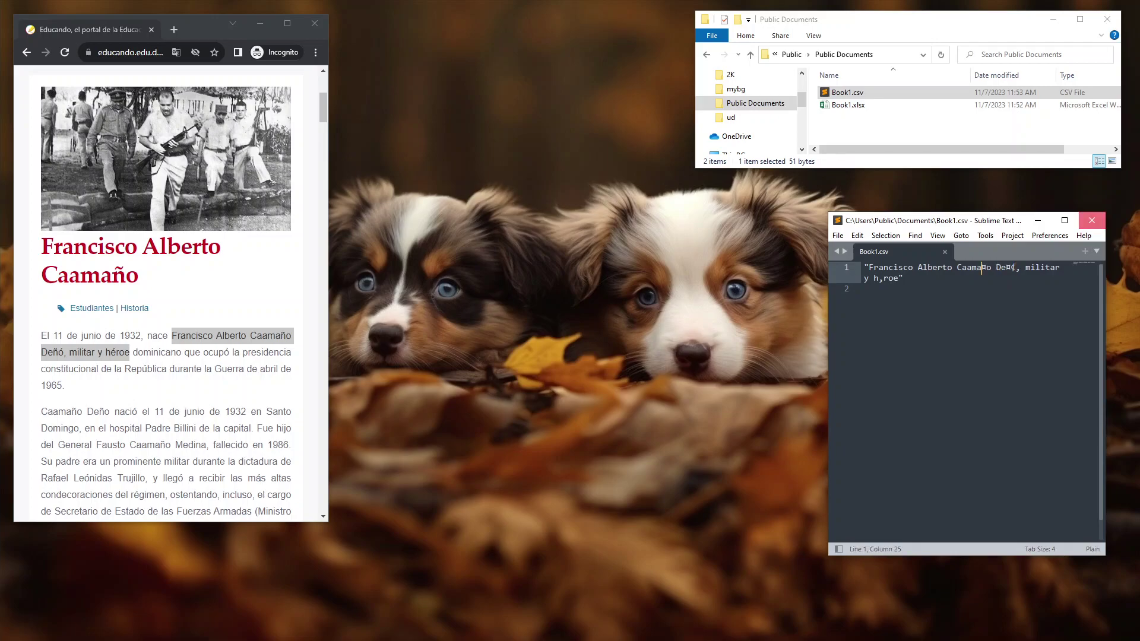
pyautogui.click(1091, 220)
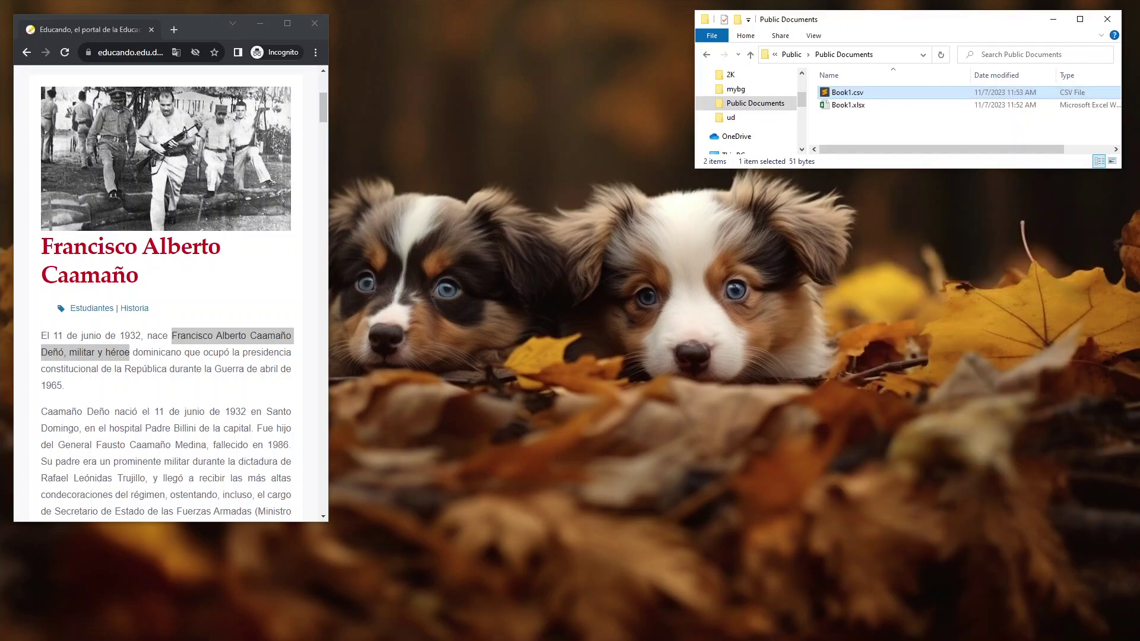
# Step: Switch to a blank LibreOffice Calc spreadsheet and paste the web article's highlighted phrase ending in "militar y héroe" into cell A1
pyautogui.doubleClick(848, 105)
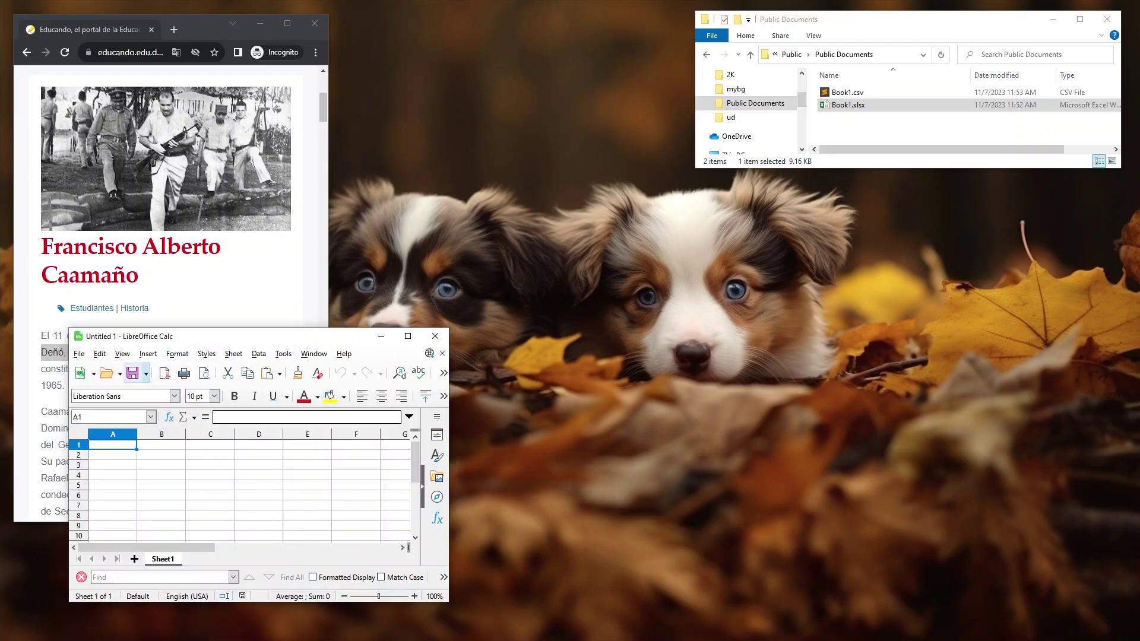
pyautogui.hotkey('alt', 'Tab')
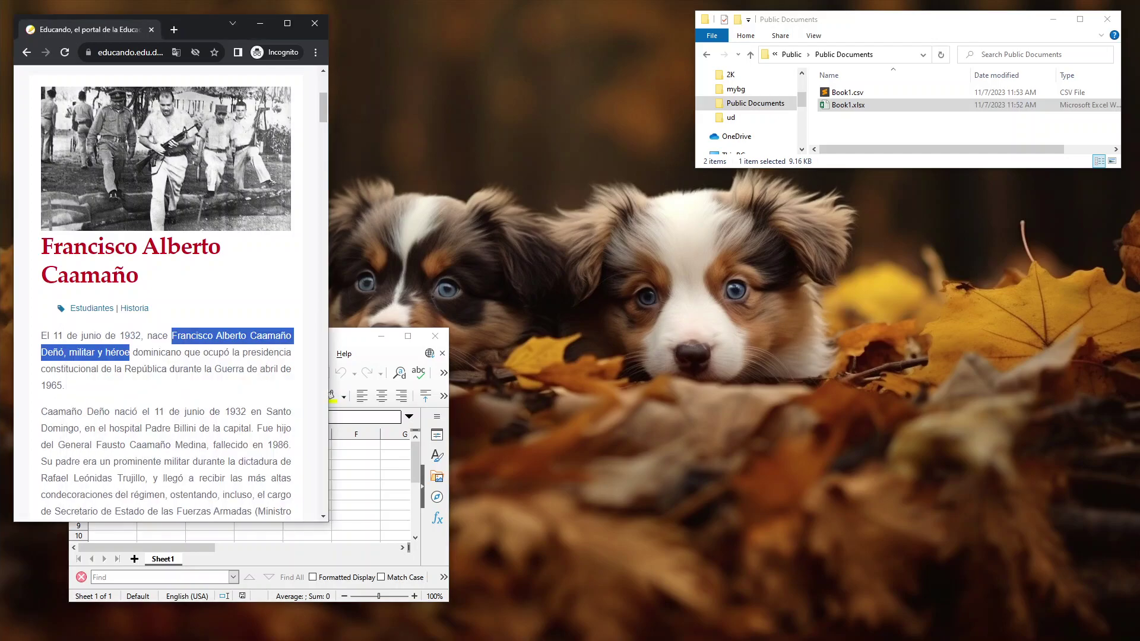
pyautogui.rightClick(217, 335)
pyautogui.click(243, 344)
pyautogui.hotkey('alt', 'Tab')
pyautogui.rightClick(100, 444)
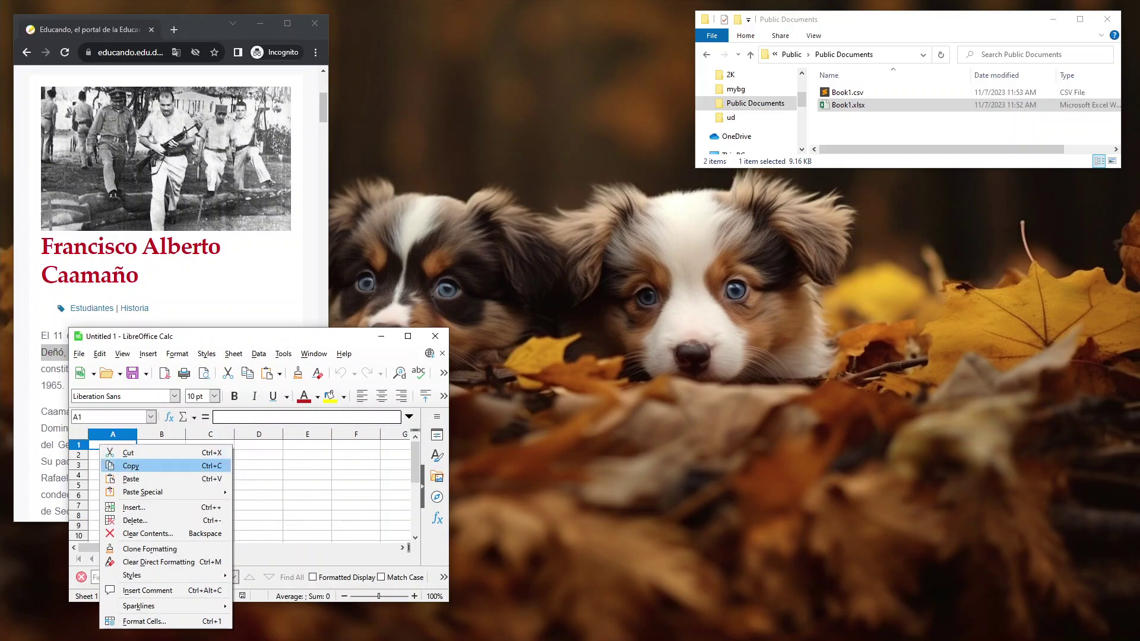
pyautogui.click(131, 478)
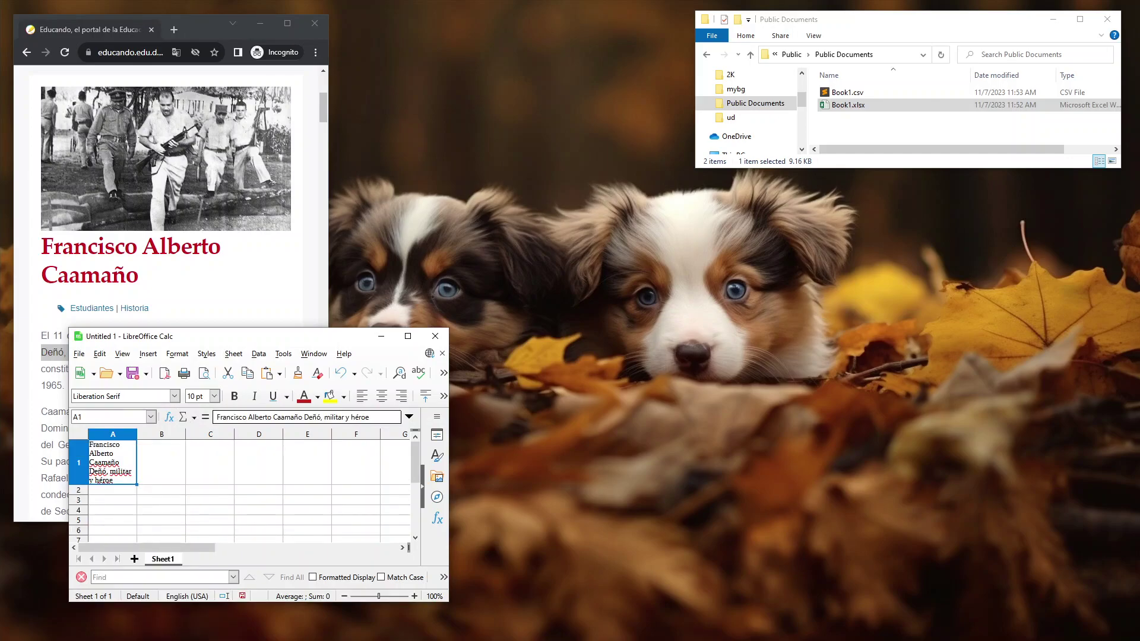
# Step: Save the spreadsheet as Untitled 1.ods in Public Documents in ODF Spreadsheet format, and close it
pyautogui.click(79, 353)
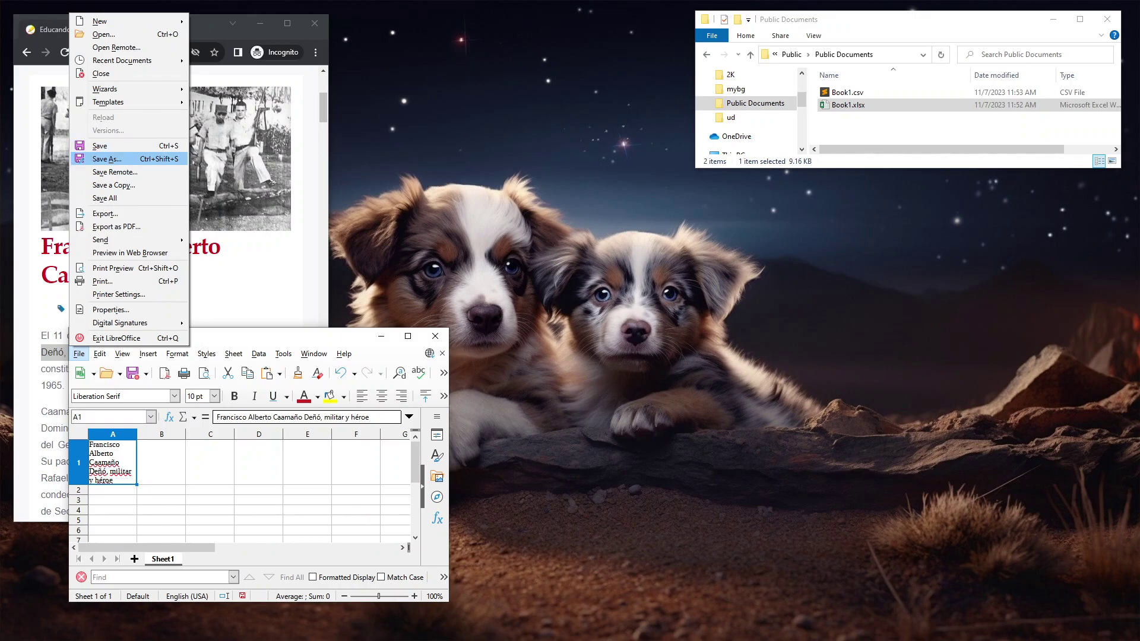
pyautogui.click(107, 159)
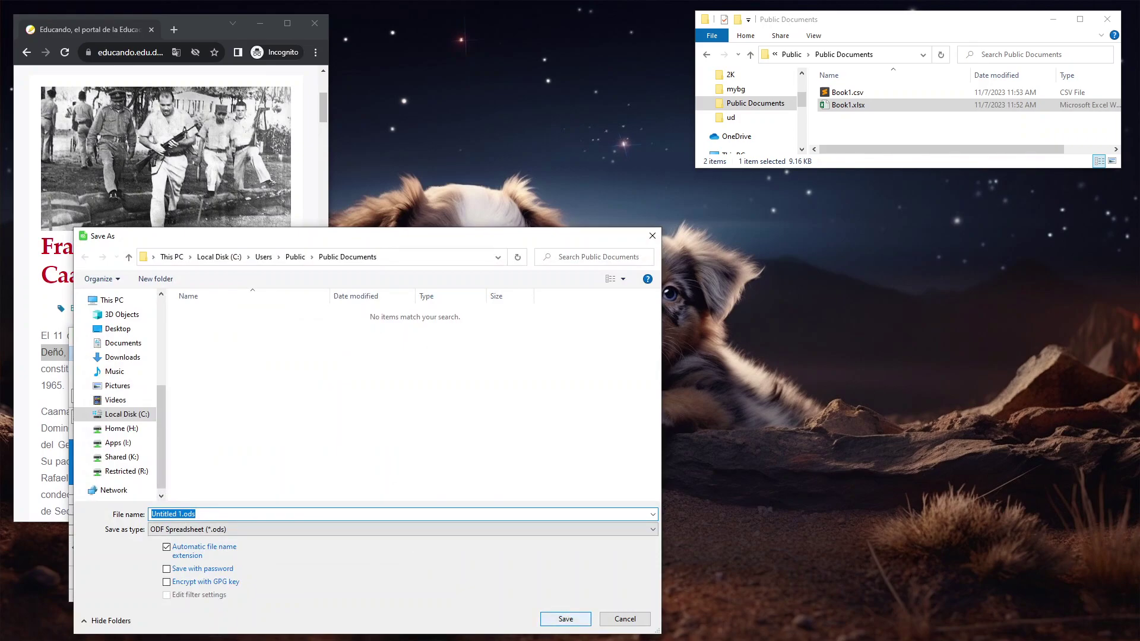
pyautogui.press('Return')
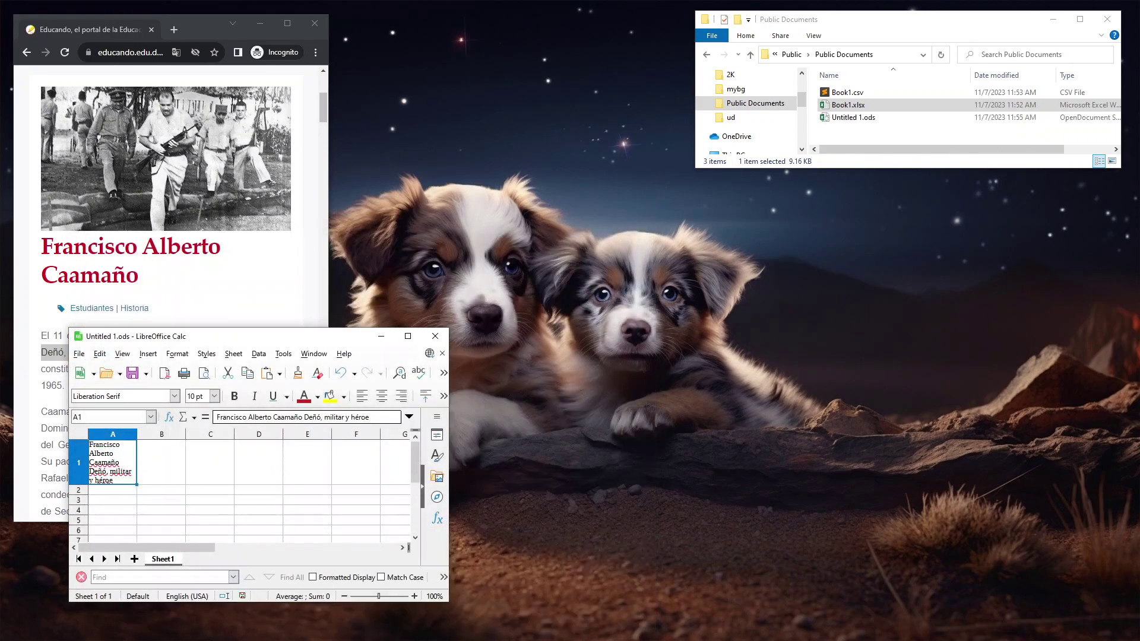
pyautogui.click(435, 336)
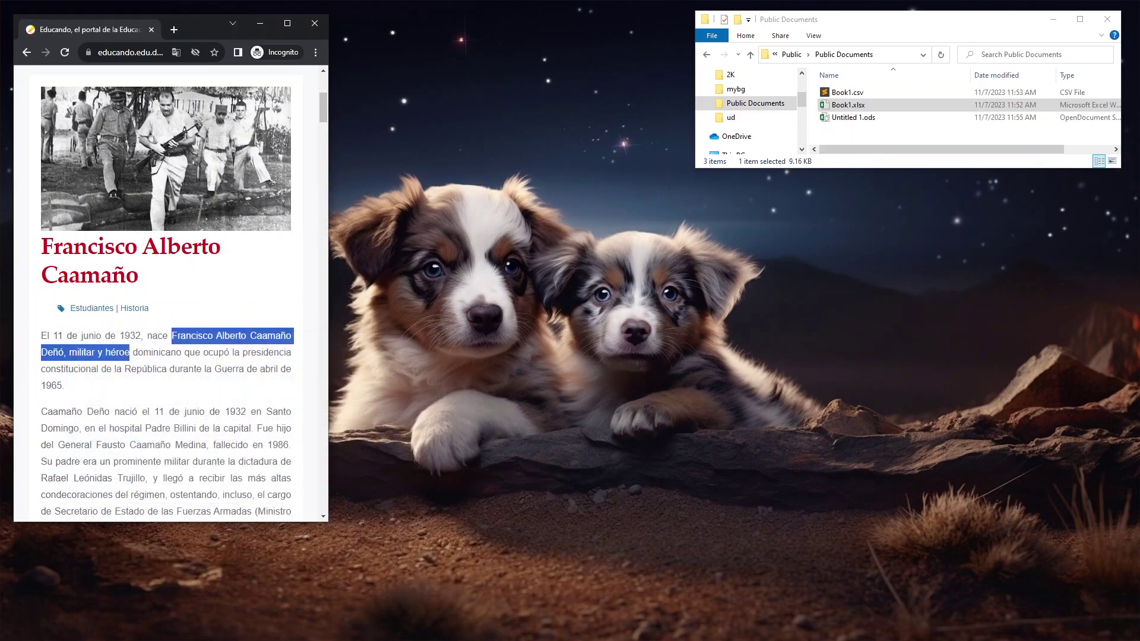
# Step: Reopen Untitled 1.ods with LibreOffice Calc and check the accented characters in cell A1
pyautogui.doubleClick(853, 117)
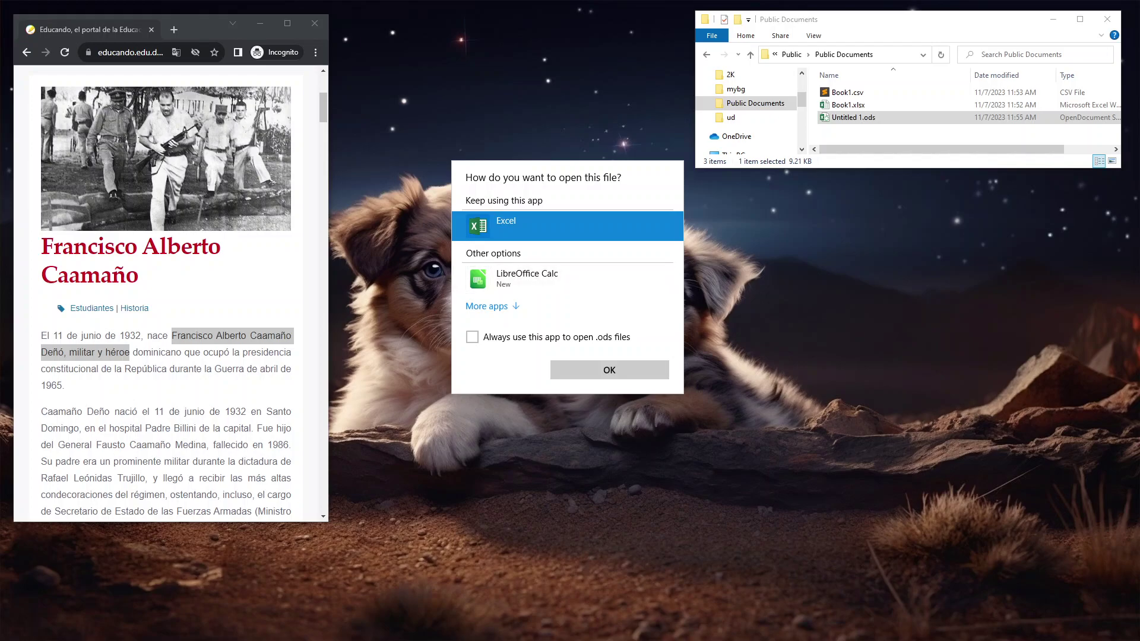
pyautogui.click(567, 279)
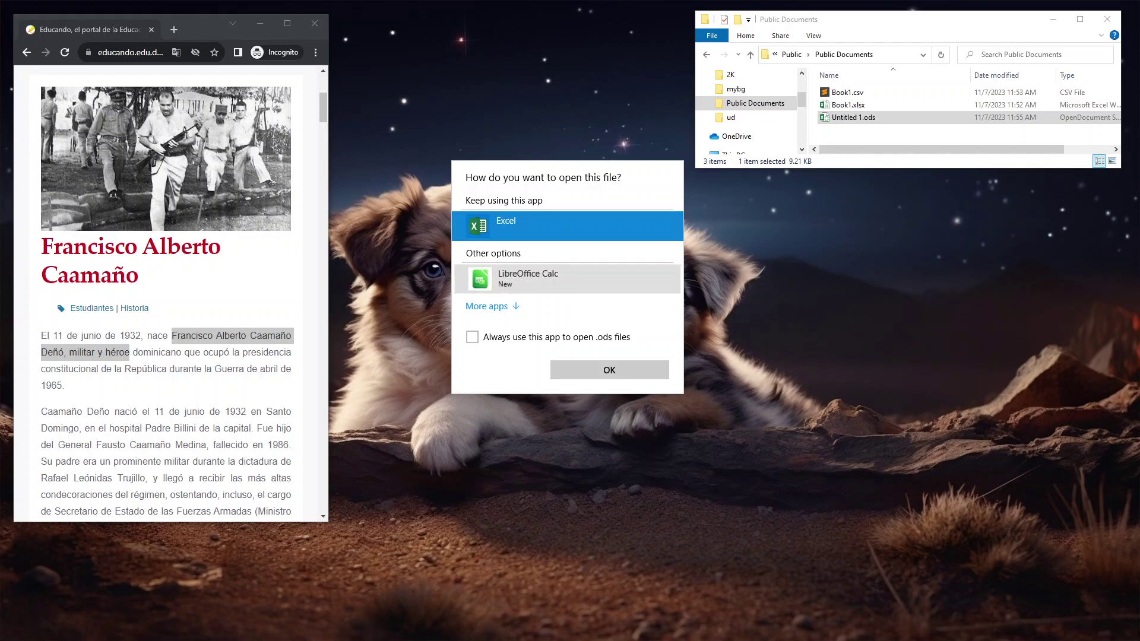
pyautogui.click(609, 369)
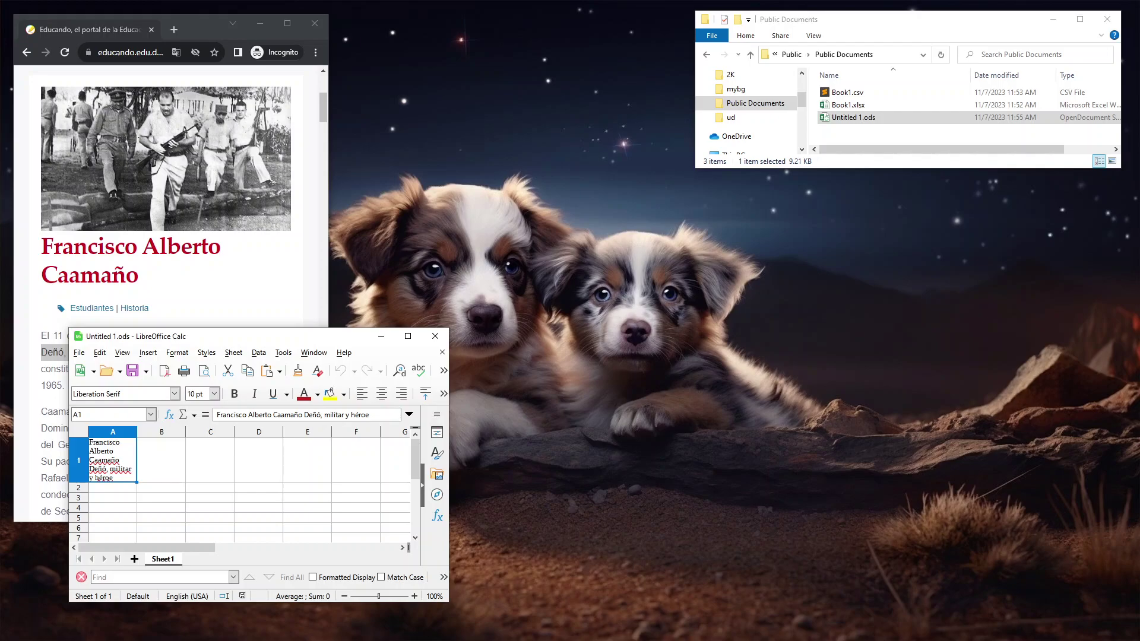
pyautogui.click(113, 487)
# Step: Save the spreadsheet as Untitled 1.csv in Text CSV format with the Unicode (UTF-8) character set and comma field delimiter, and close it
pyautogui.click(79, 353)
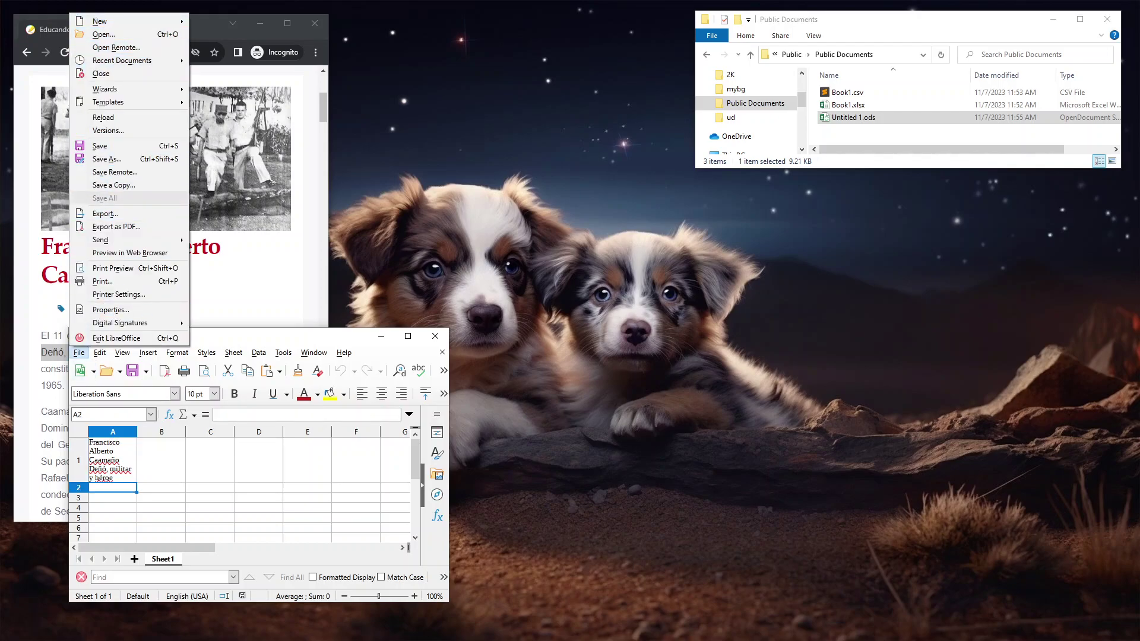
pyautogui.press('Return')
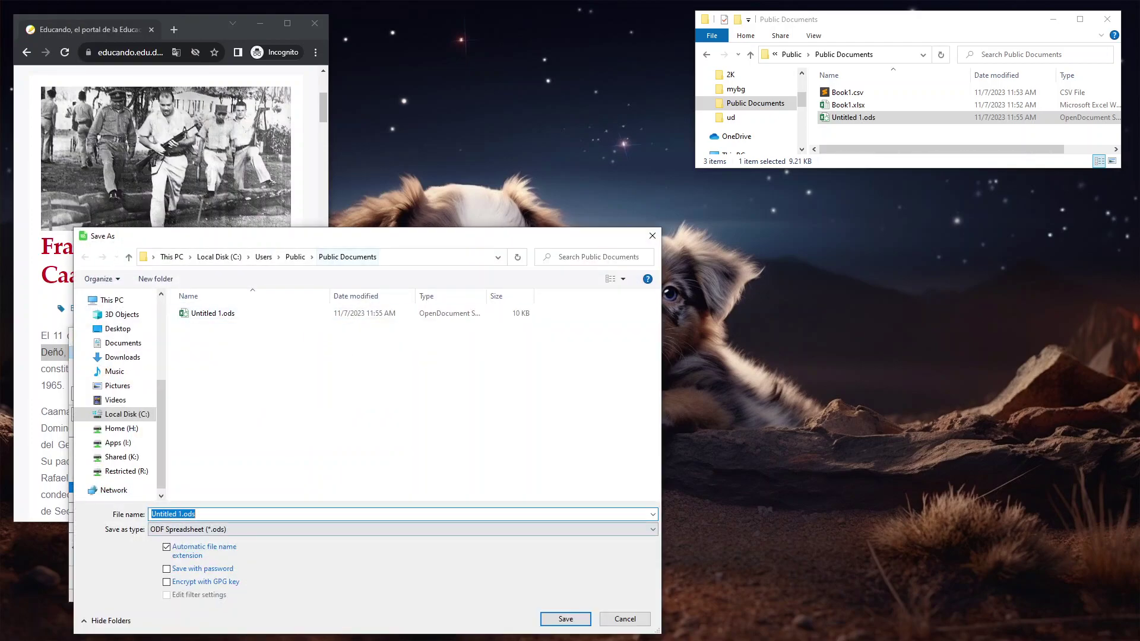
pyautogui.click(368, 529)
pyautogui.press('Return')
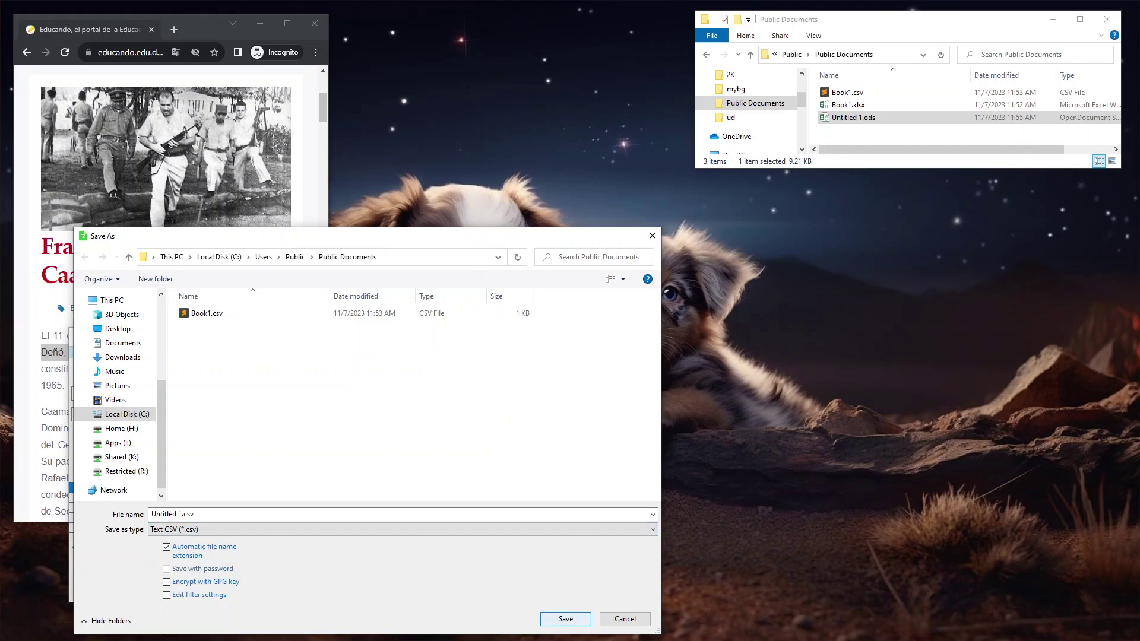
pyautogui.press('Return')
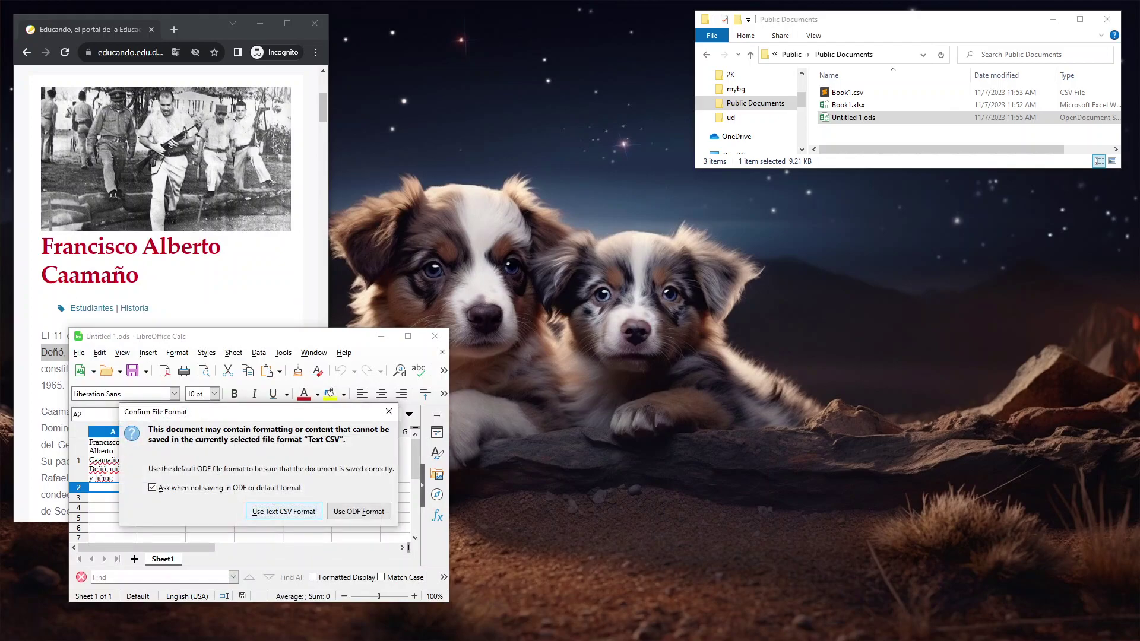
pyautogui.press('Return')
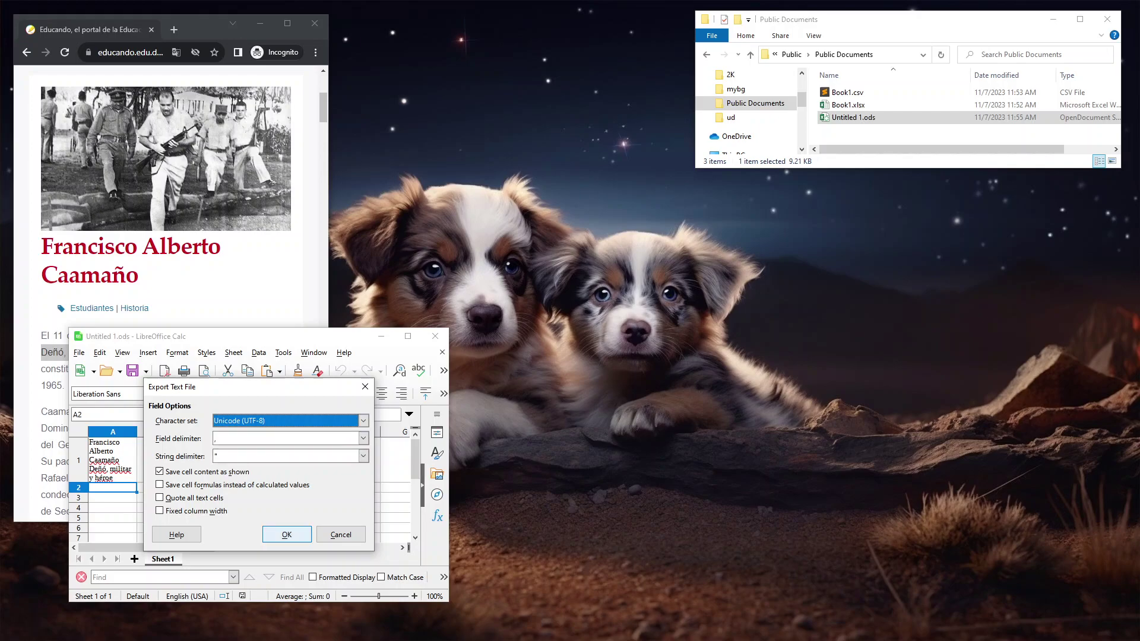
pyautogui.press('Return')
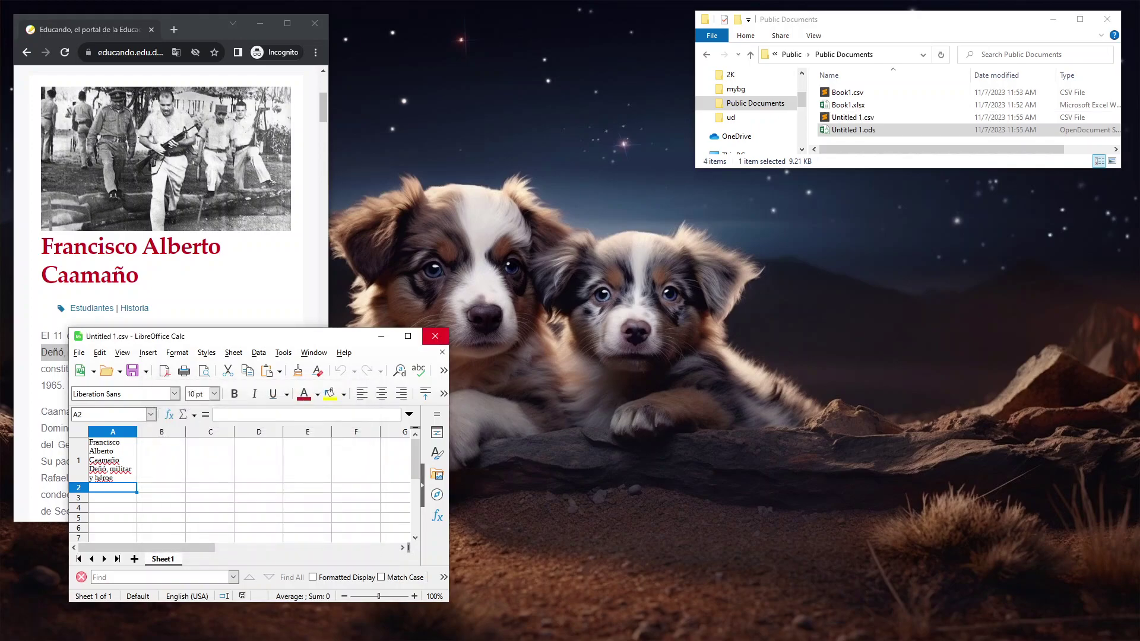
pyautogui.click(435, 336)
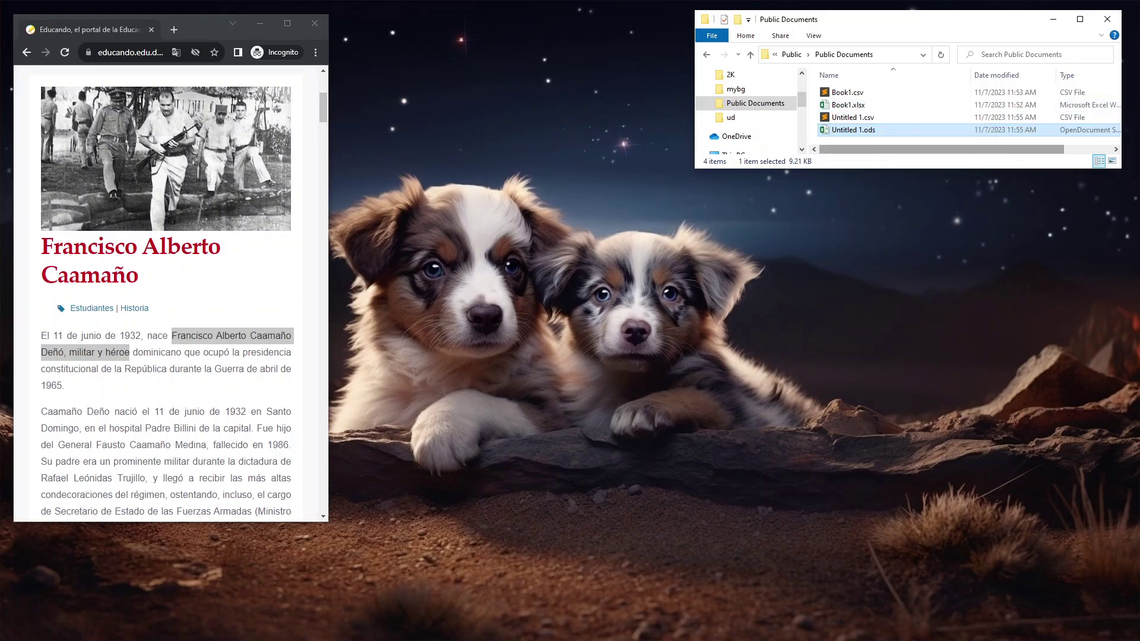
# Step: Open Untitled 1.csv in Sublime Text, check the accented letters in line 1, and close the editor
pyautogui.click(853, 117)
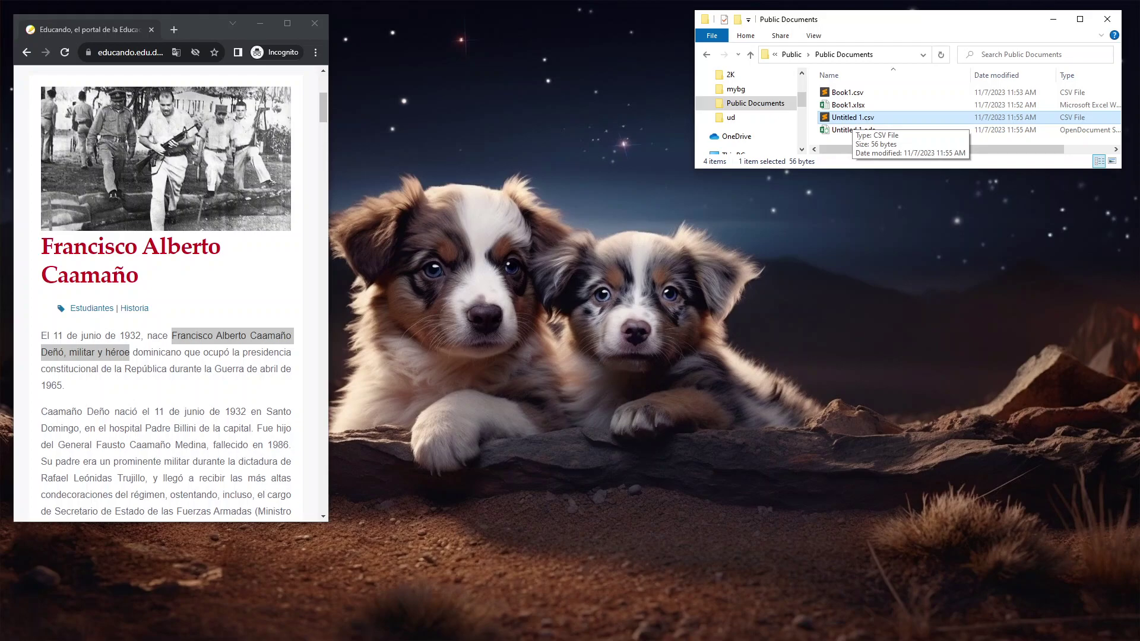
pyautogui.doubleClick(853, 117)
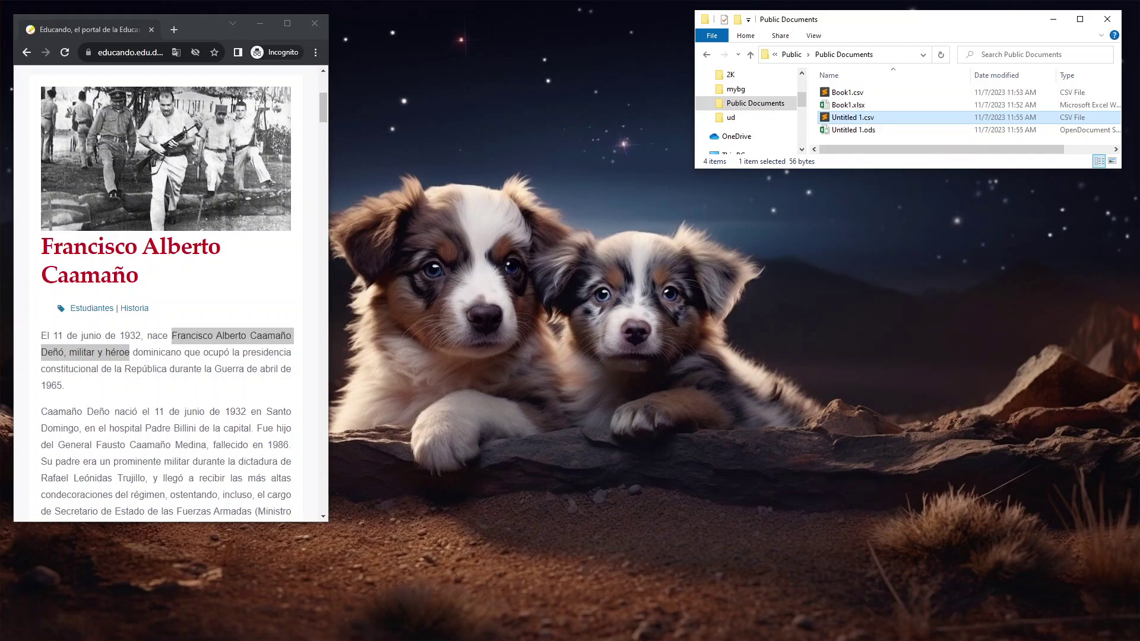
pyautogui.click(907, 278)
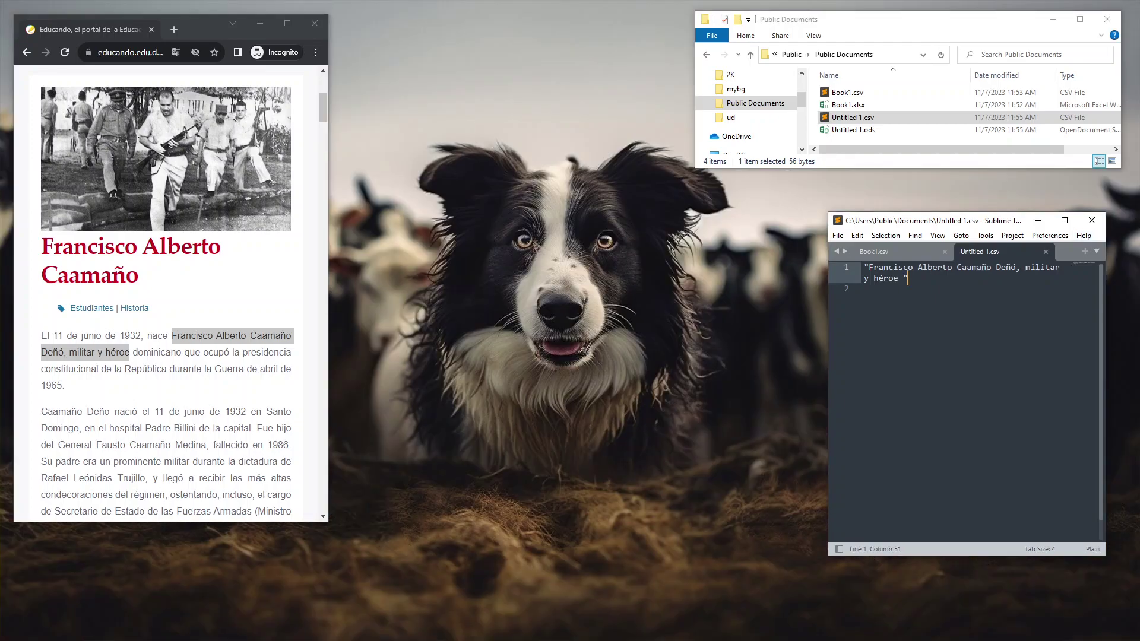
pyautogui.click(1091, 220)
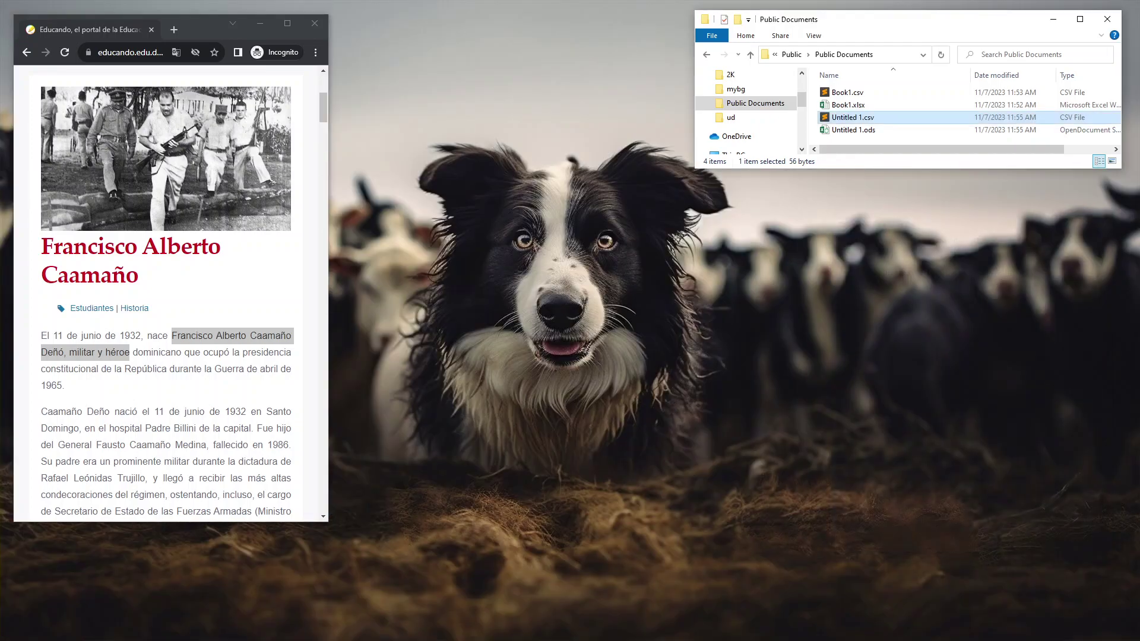
# Step: Open Untitled 1.csv with LibreOffice, importing it as Unicode (UTF-8), check the accents in cell A1, and close it
pyautogui.rightClick(851, 118)
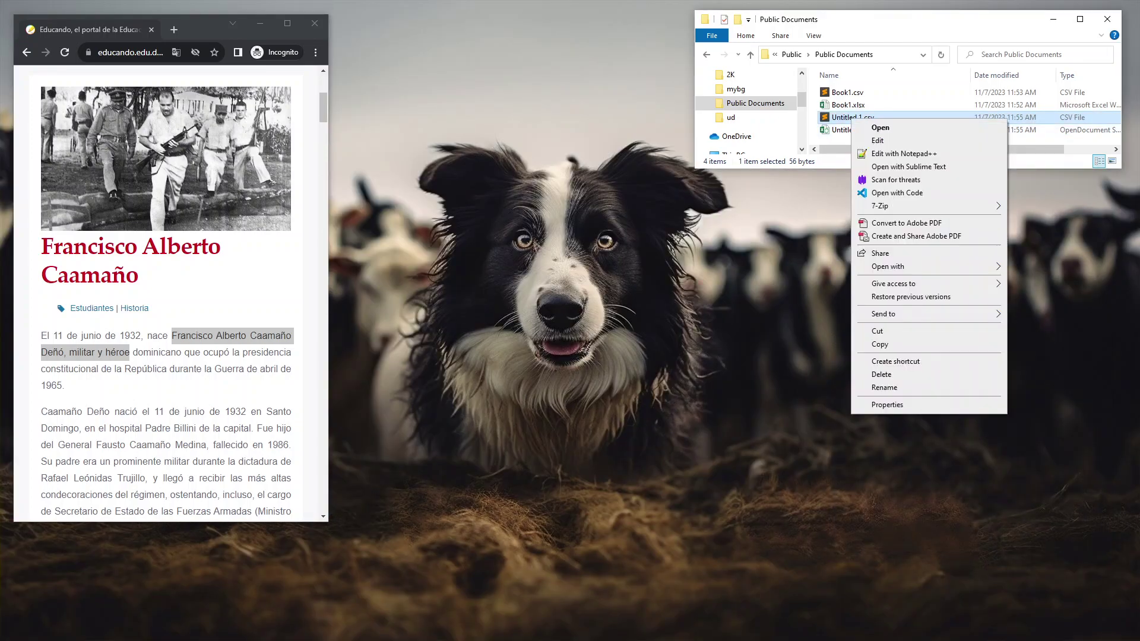
pyautogui.moveTo(890, 267)
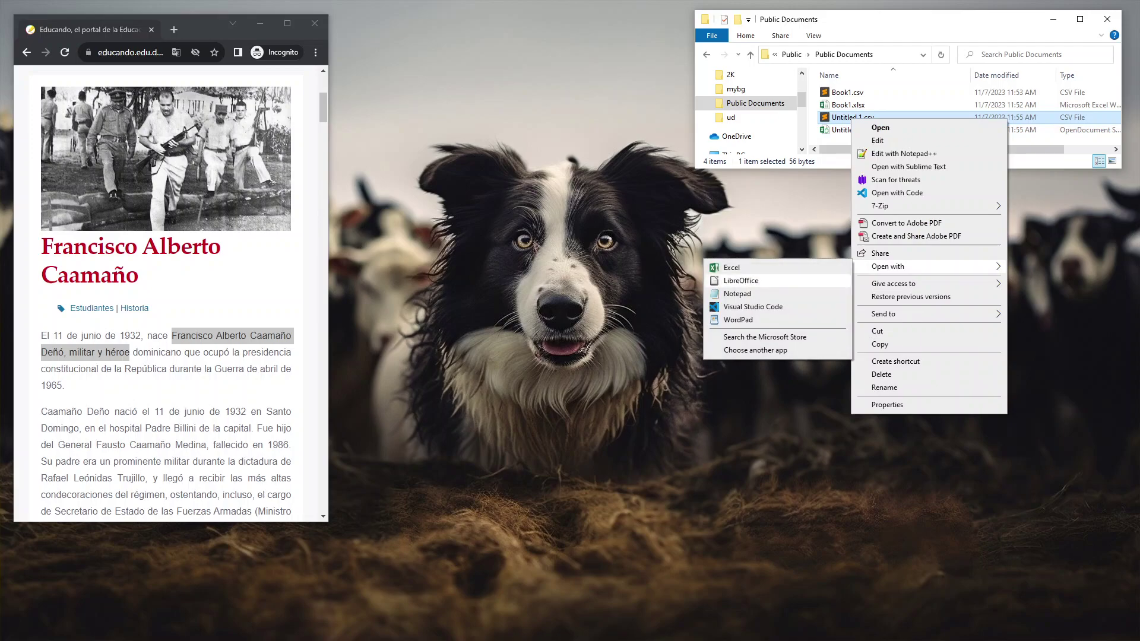
pyautogui.click(741, 281)
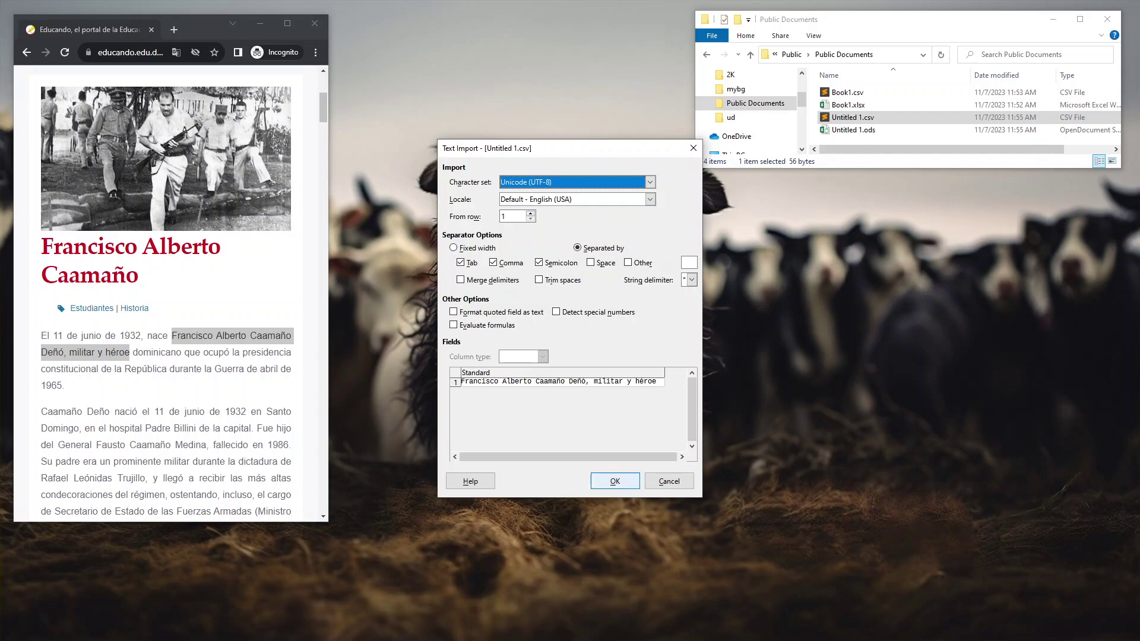
pyautogui.press('Return')
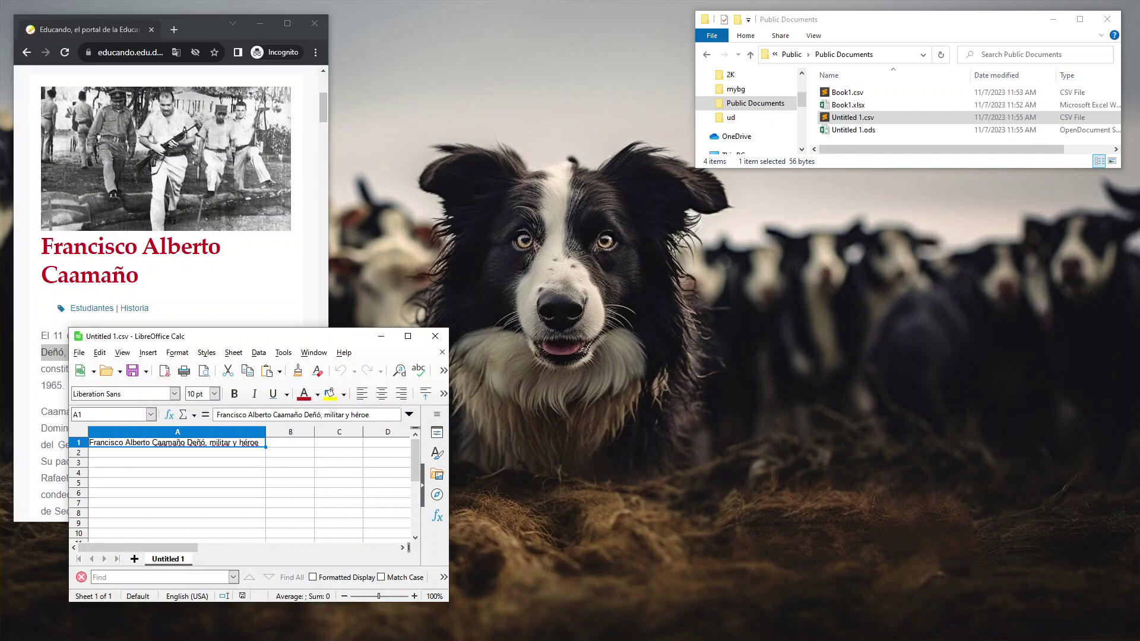
pyautogui.click(436, 336)
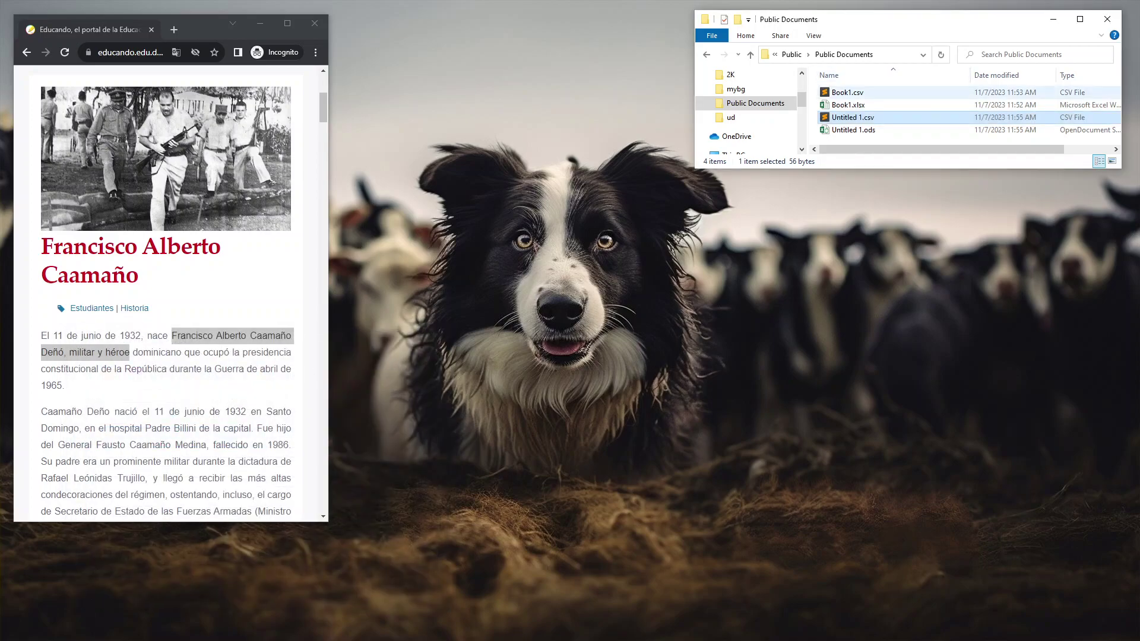
# Step: Open Untitled 1.csv with Excel and examine how the accented characters are rendered across row 1
pyautogui.rightClick(859, 117)
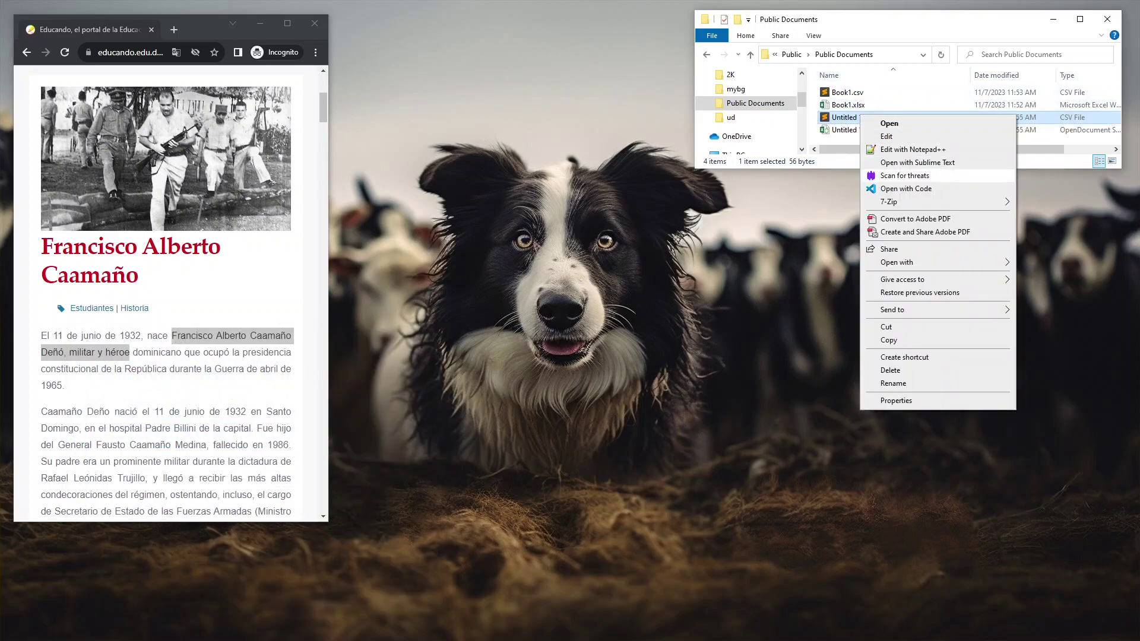
pyautogui.moveTo(938, 262)
pyautogui.click(748, 262)
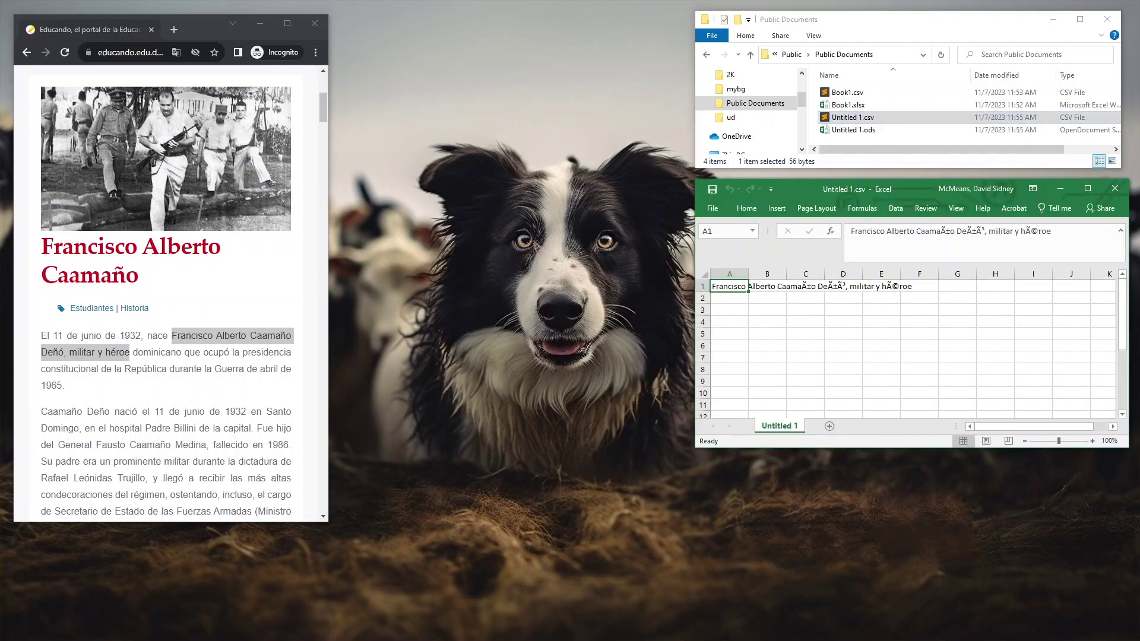
pyautogui.click(805, 298)
pyautogui.click(806, 287)
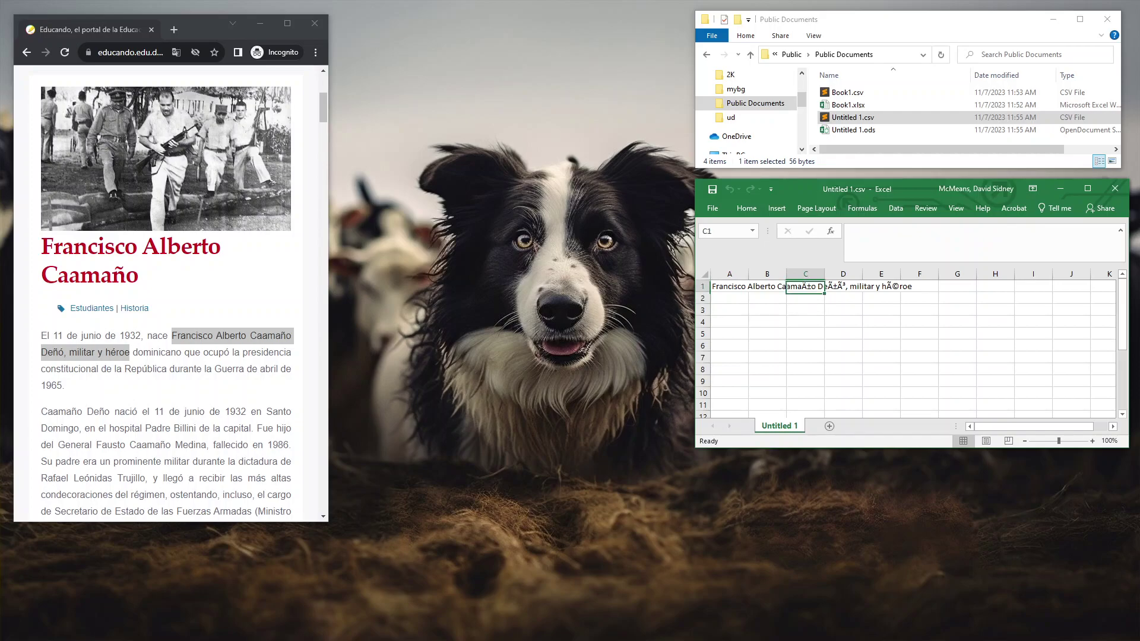
pyautogui.click(843, 287)
pyautogui.click(881, 286)
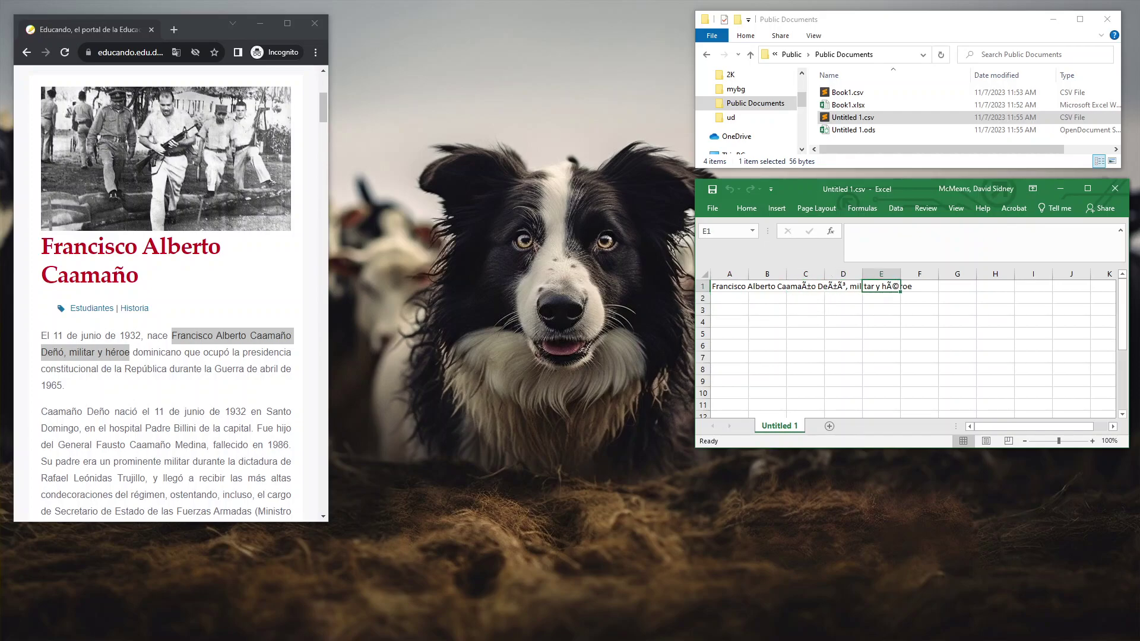
pyautogui.click(806, 286)
pyautogui.click(767, 286)
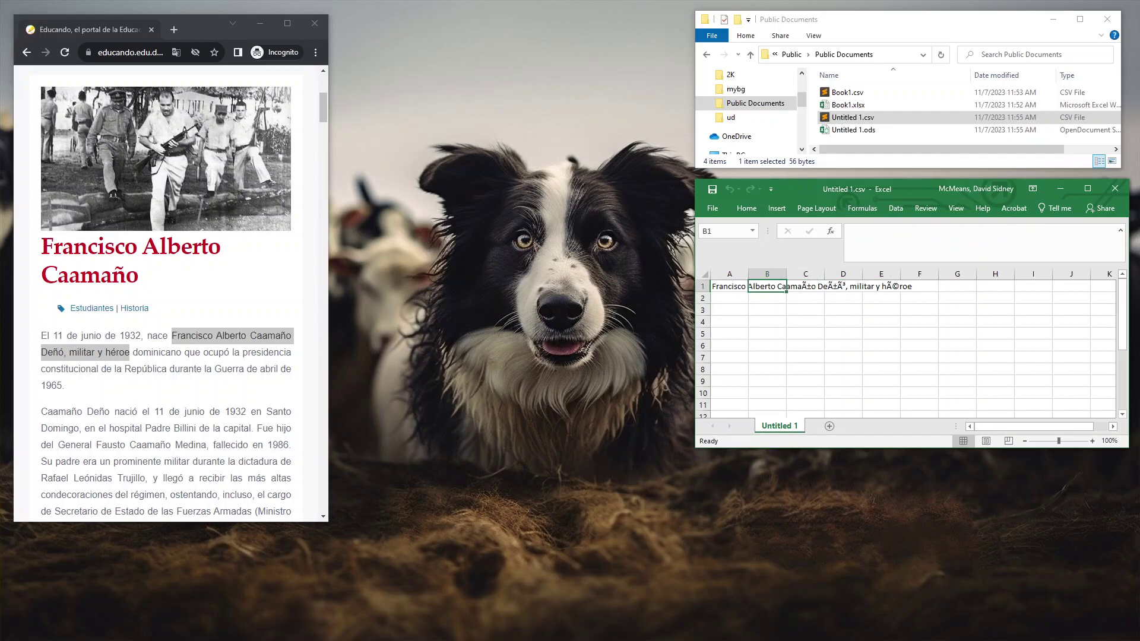
# Step: Check the remaining accented text in row 1 of Untitled 1.csv and close the workbook in Excel
pyautogui.click(806, 286)
pyautogui.click(843, 298)
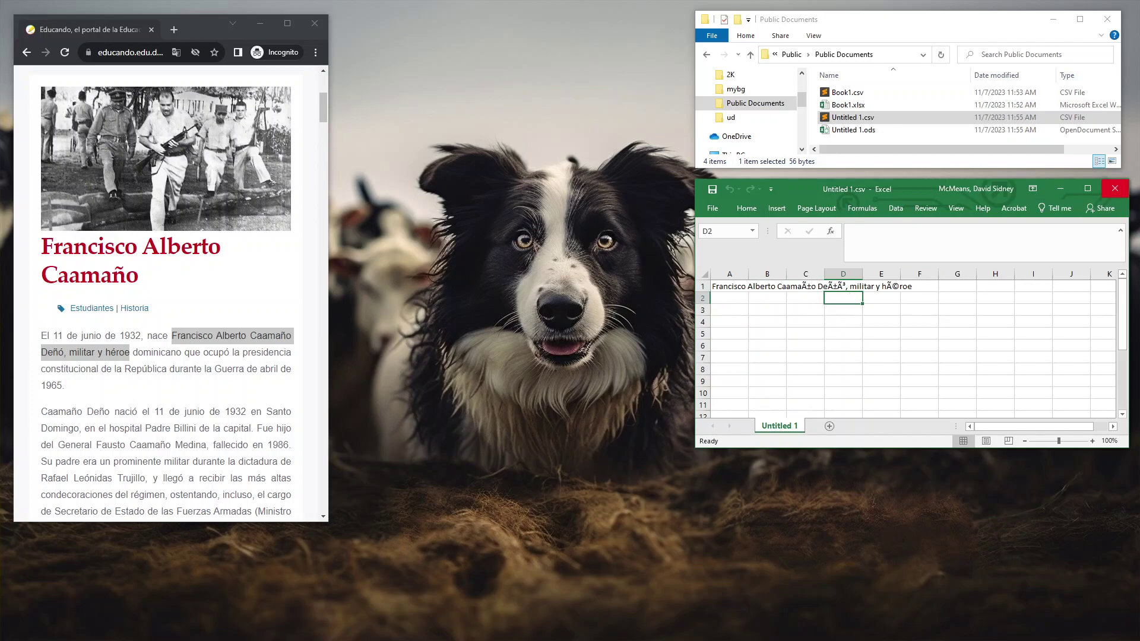
pyautogui.click(1115, 188)
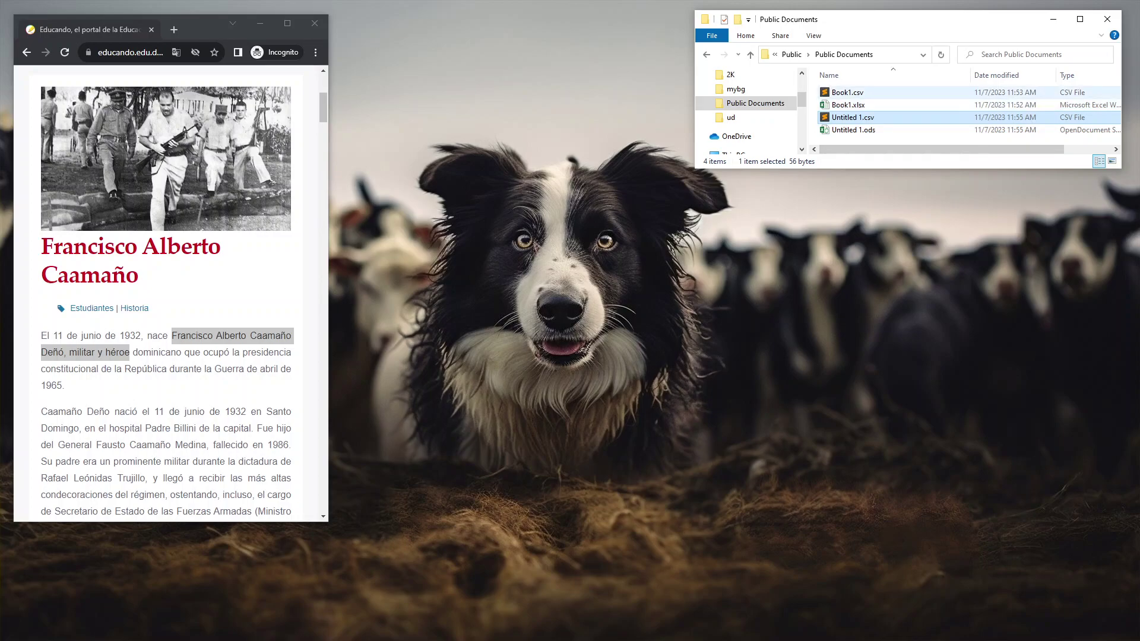
# Step: Open Book1.csv with LibreOffice, importing it as Unicode (UTF-8), check the accented characters in cell A1, and close it
pyautogui.rightClick(846, 93)
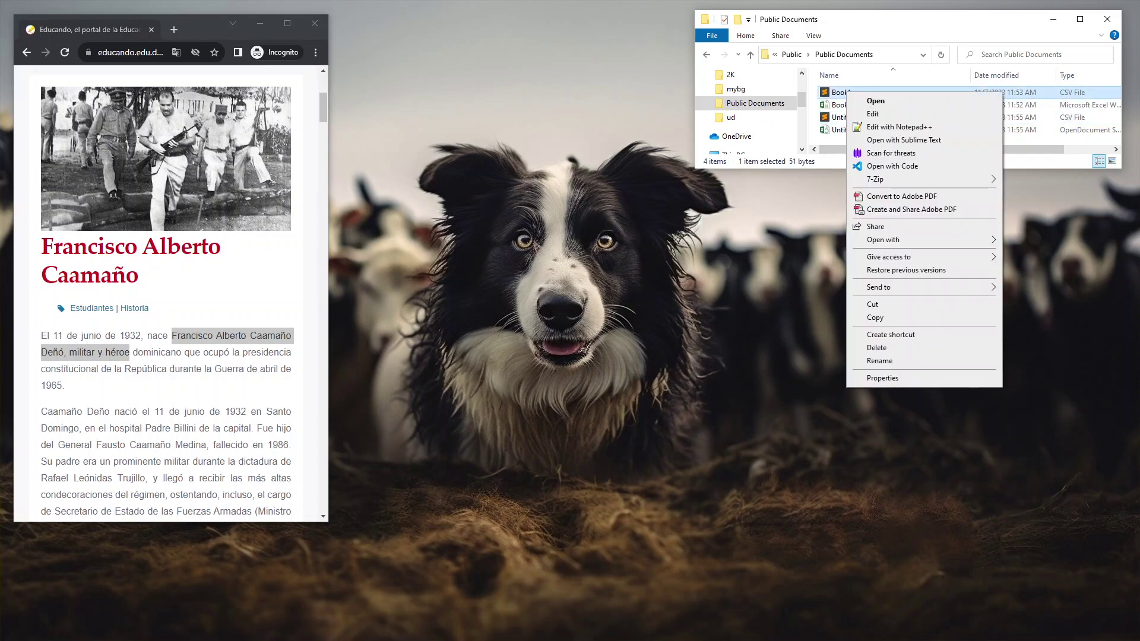
pyautogui.moveTo(884, 239)
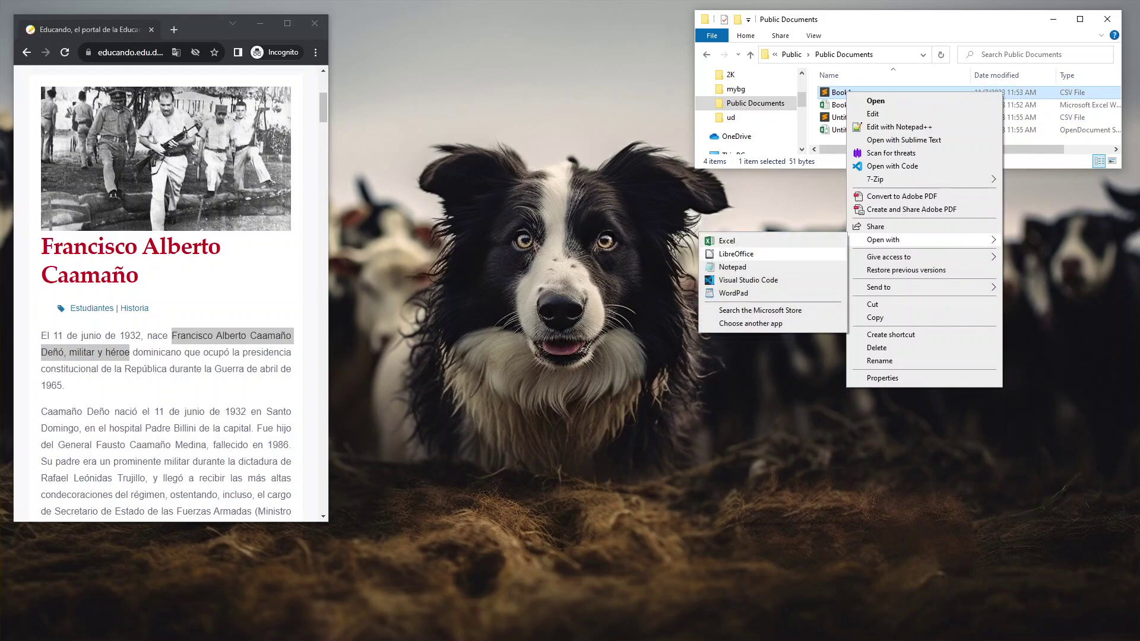
pyautogui.press('Return')
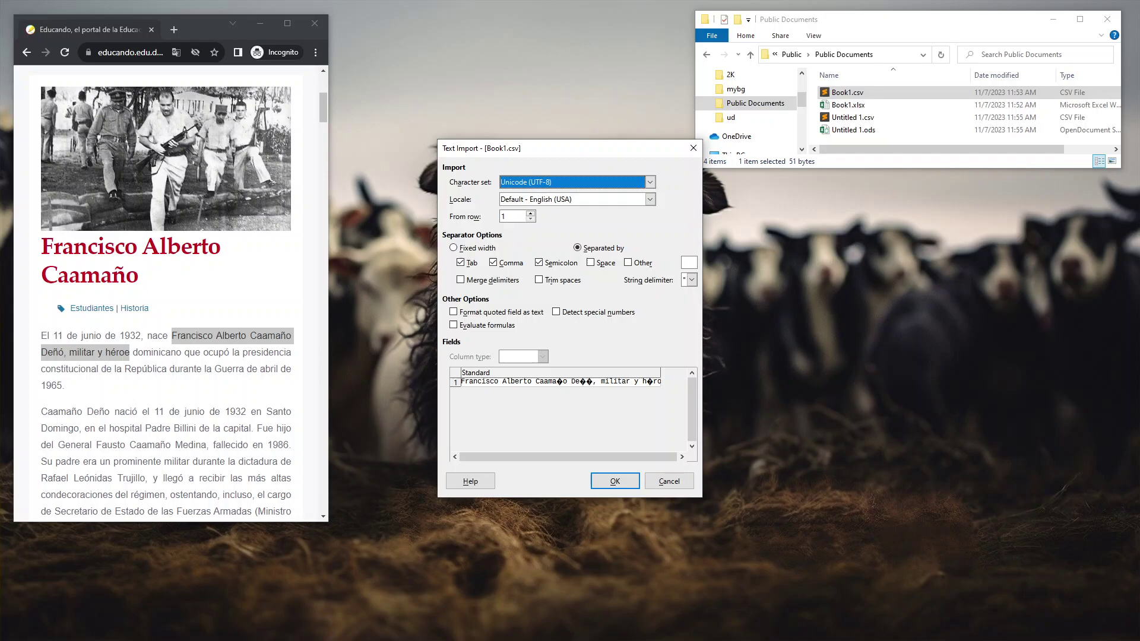
pyautogui.click(560, 382)
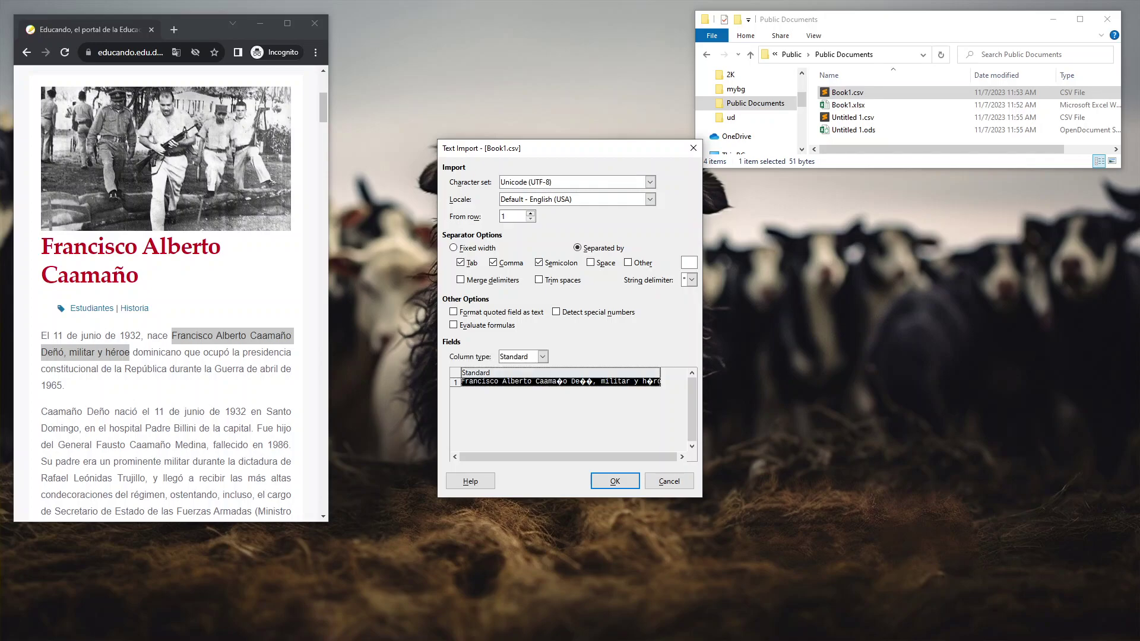
pyautogui.press('Return')
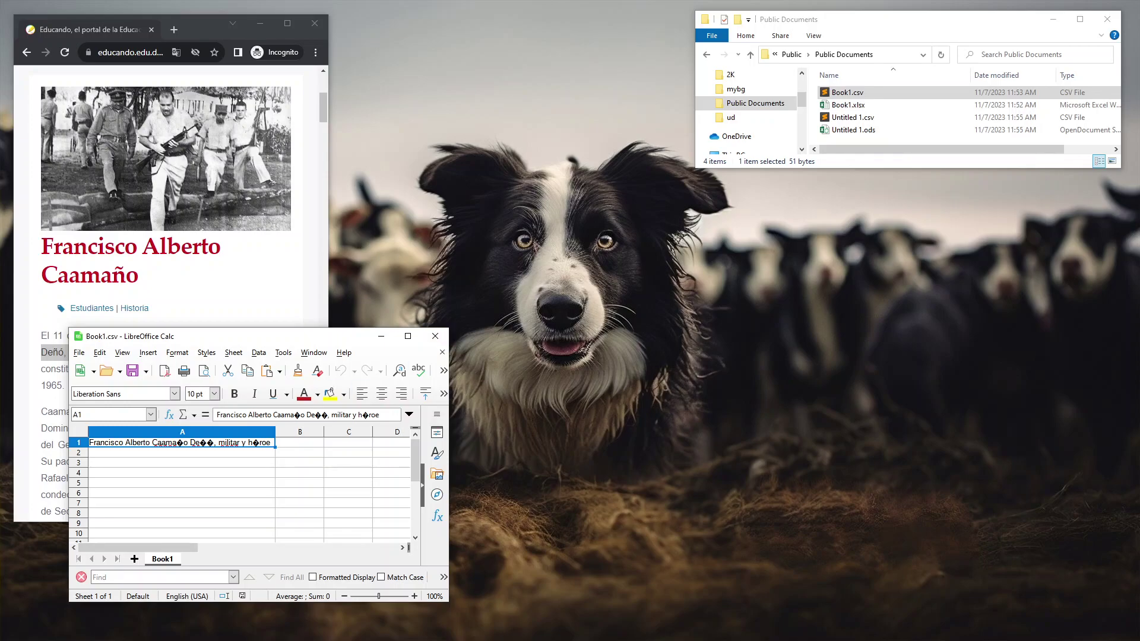
pyautogui.click(436, 336)
# Step: Open Untitled 1.csv in Sublime Text and examine the accented letters and quotation marks across its full text
pyautogui.press('Down')
pyautogui.press('Down')
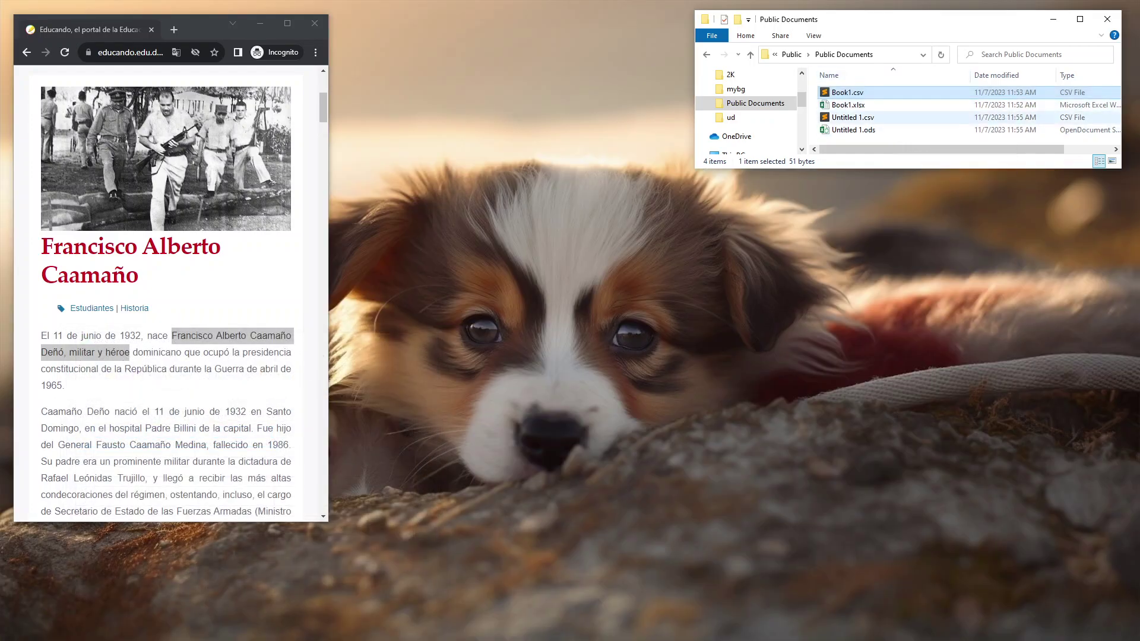
pyautogui.press('Return')
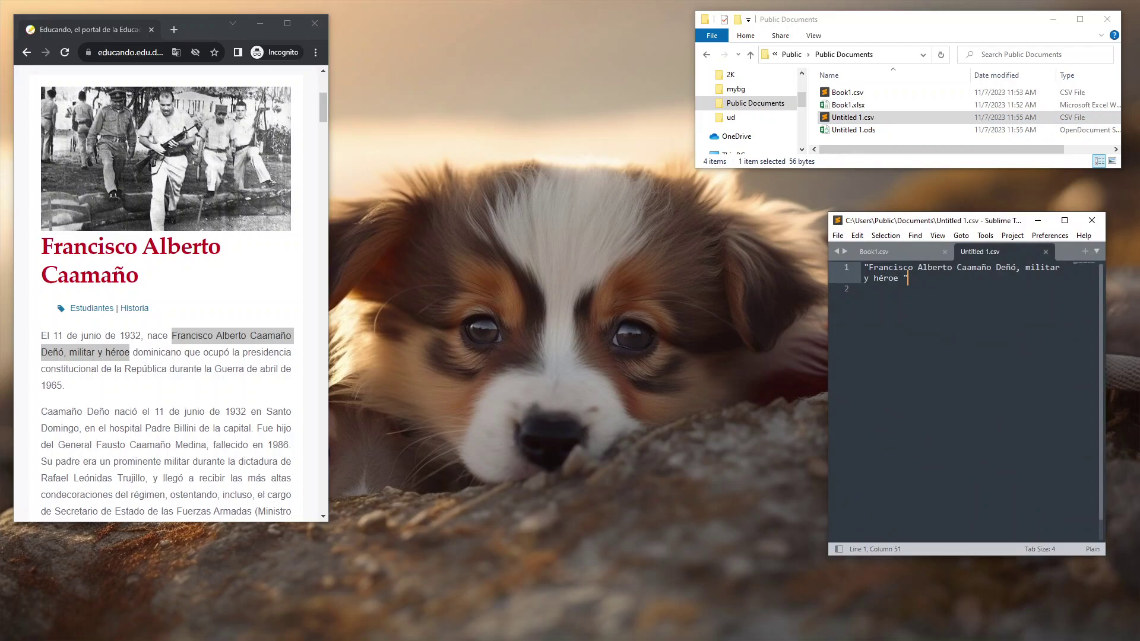
pyautogui.hotkey('ctrl', 'a')
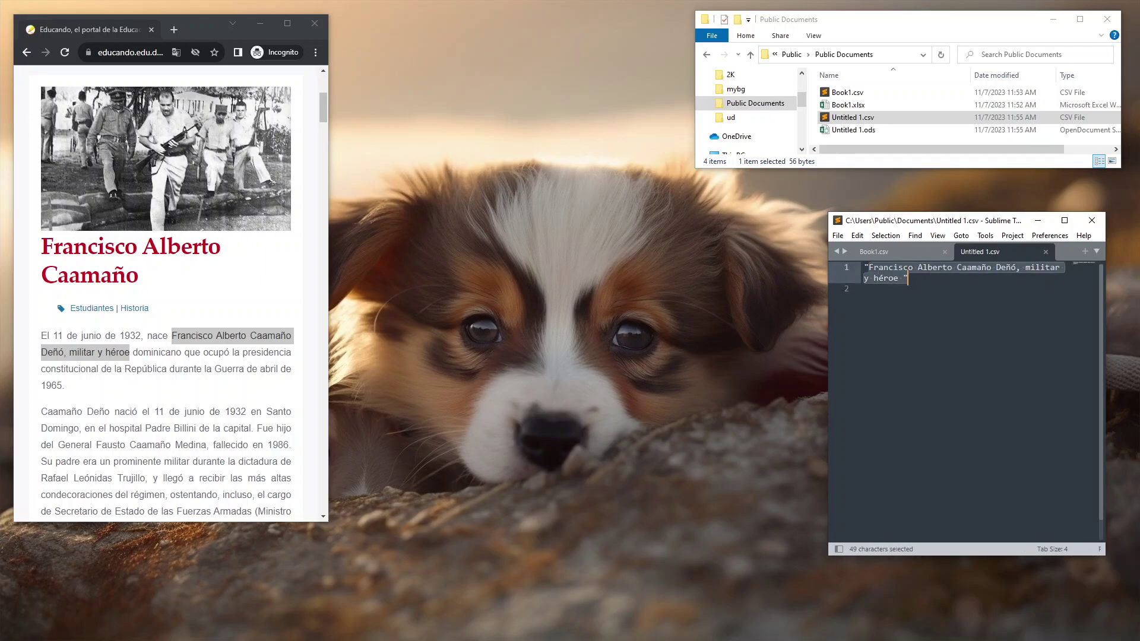
pyautogui.press('Right')
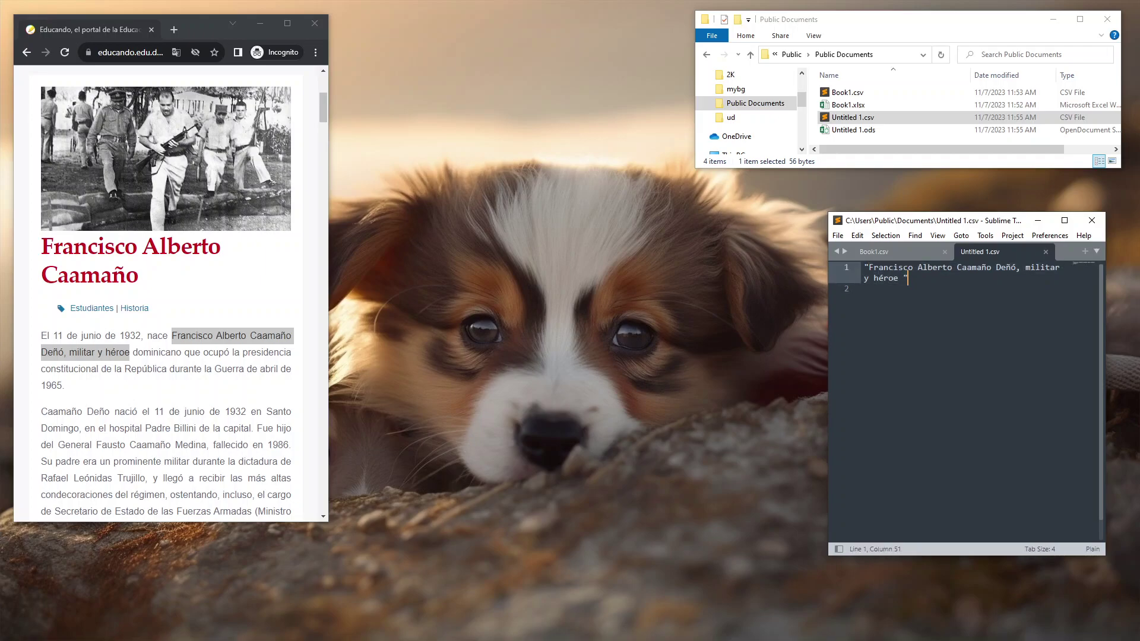